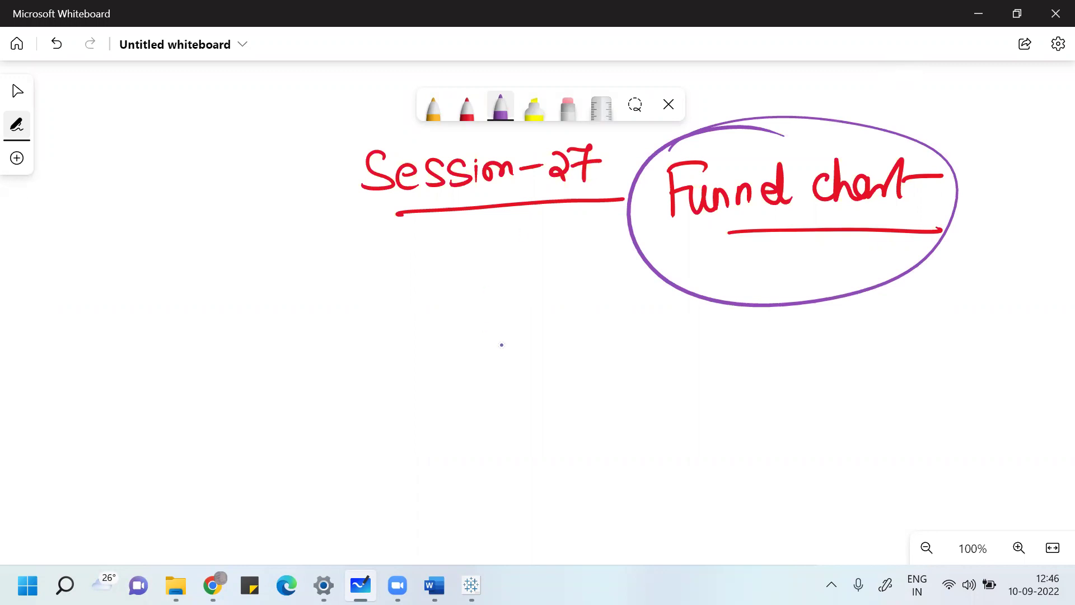
Step: Switch to Tableau and review the Orders data source, returning to the Funnel Chart sheet
click(471, 585)
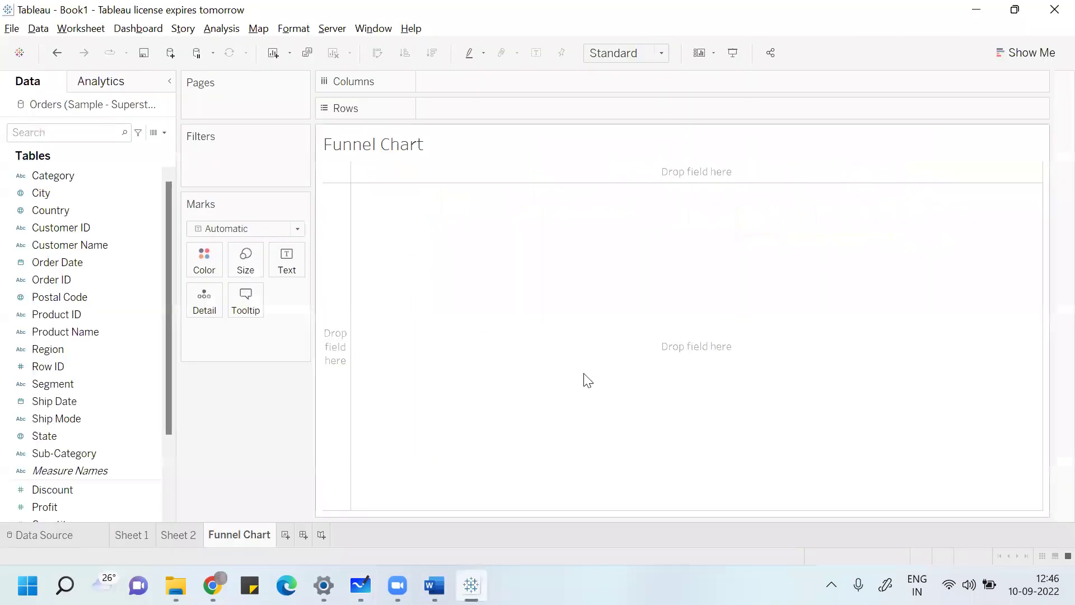
click(59, 528)
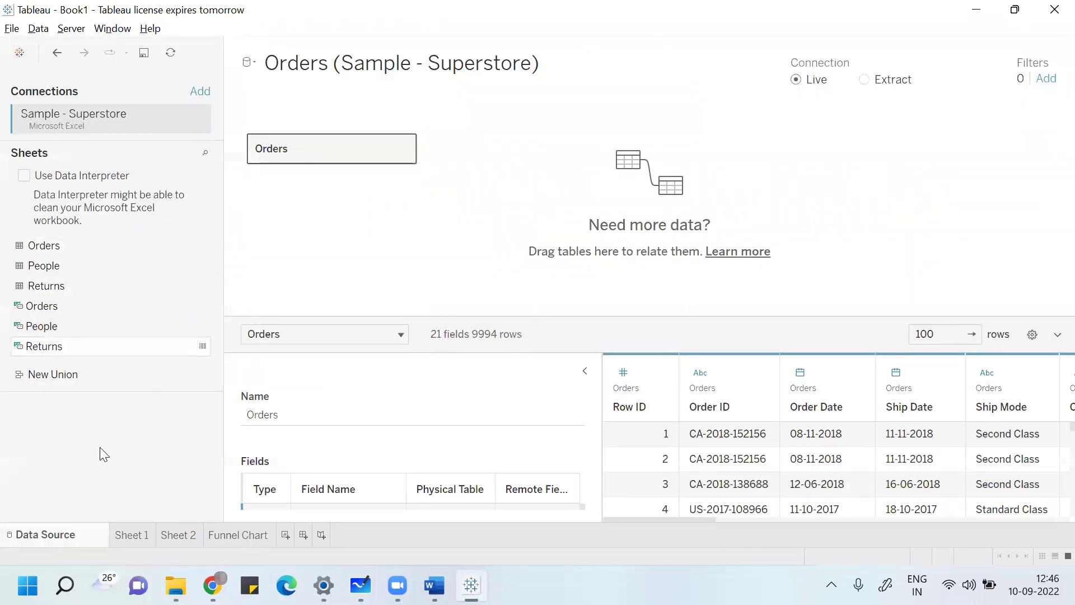
click(243, 535)
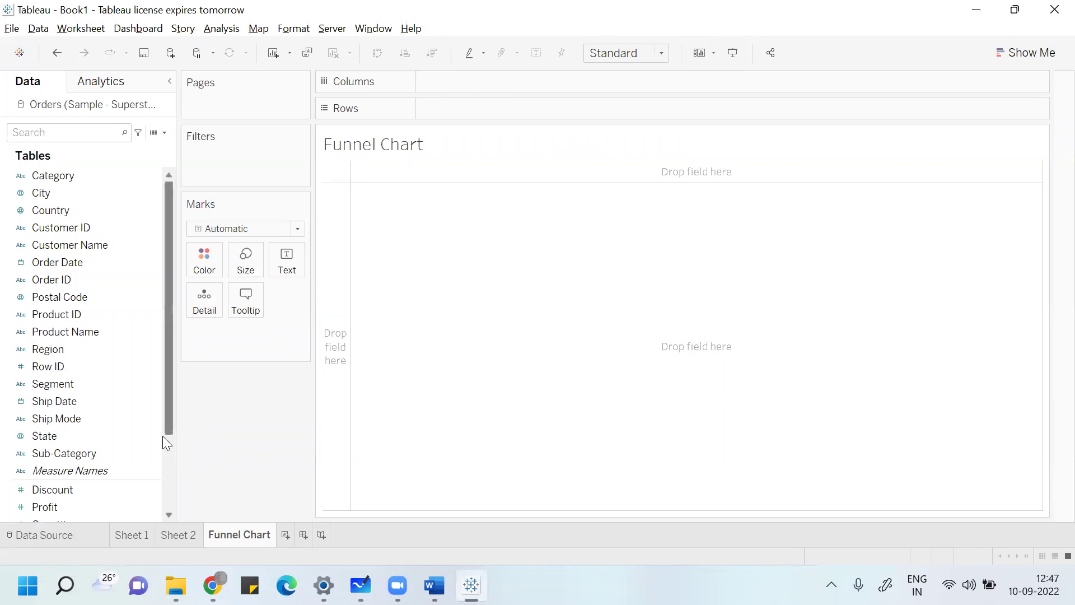
Step: Plot Sales on the rows of the Funnel Chart sheet and colour the bar by Segment
drag(163, 424, 172, 482)
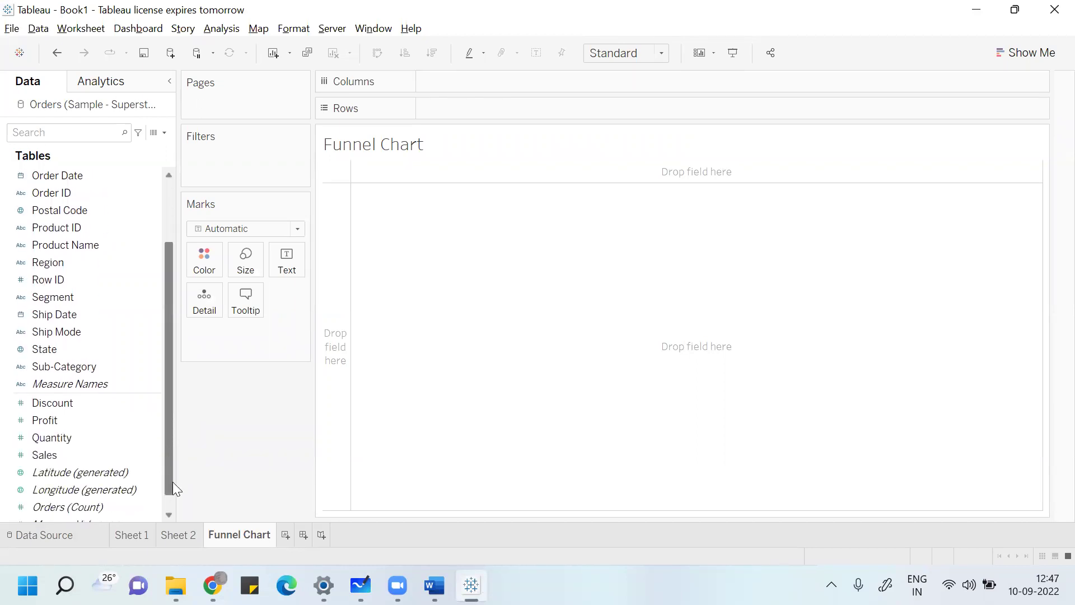
double_click(39, 456)
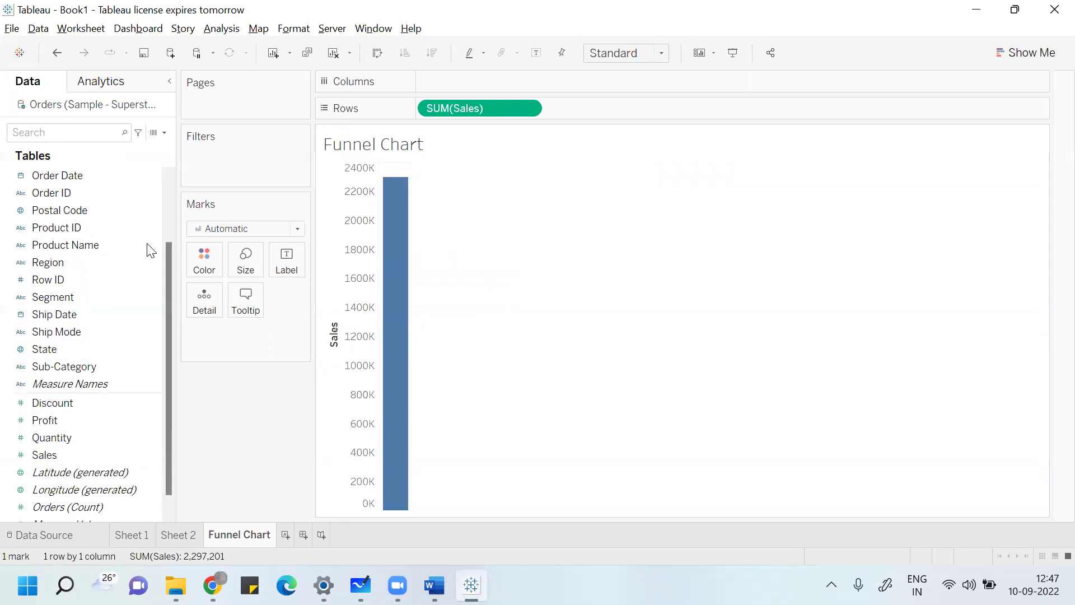
drag(168, 266, 149, 213)
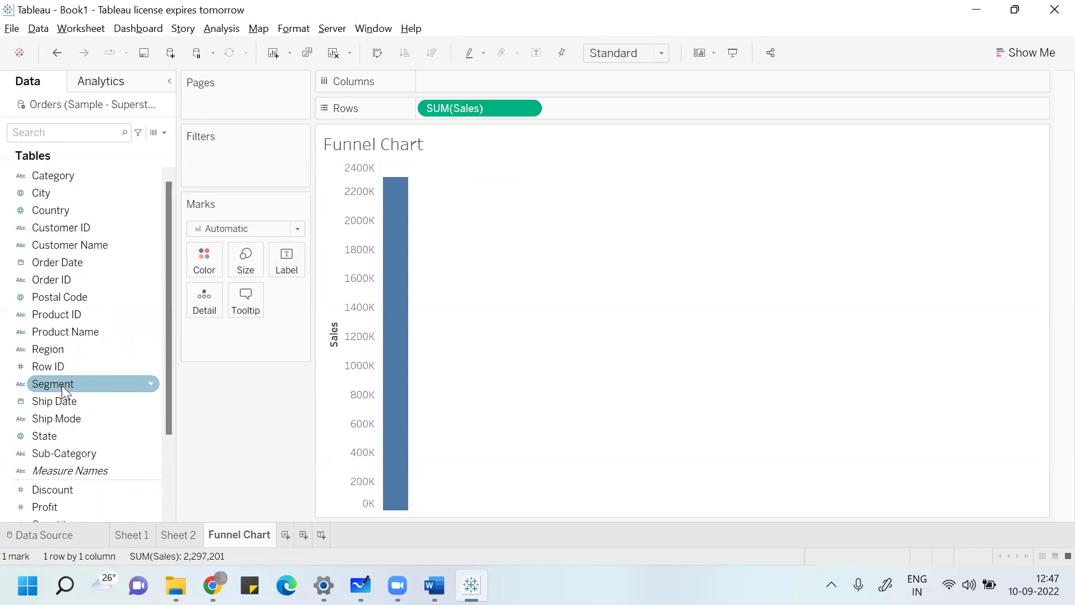
drag(61, 385, 206, 258)
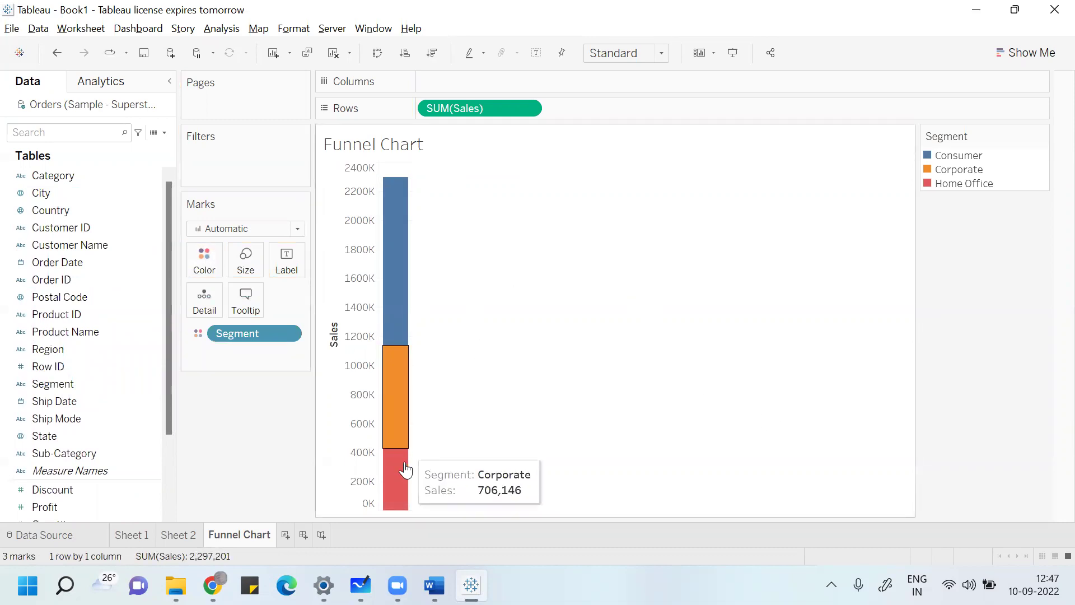
mouse_move(394, 273)
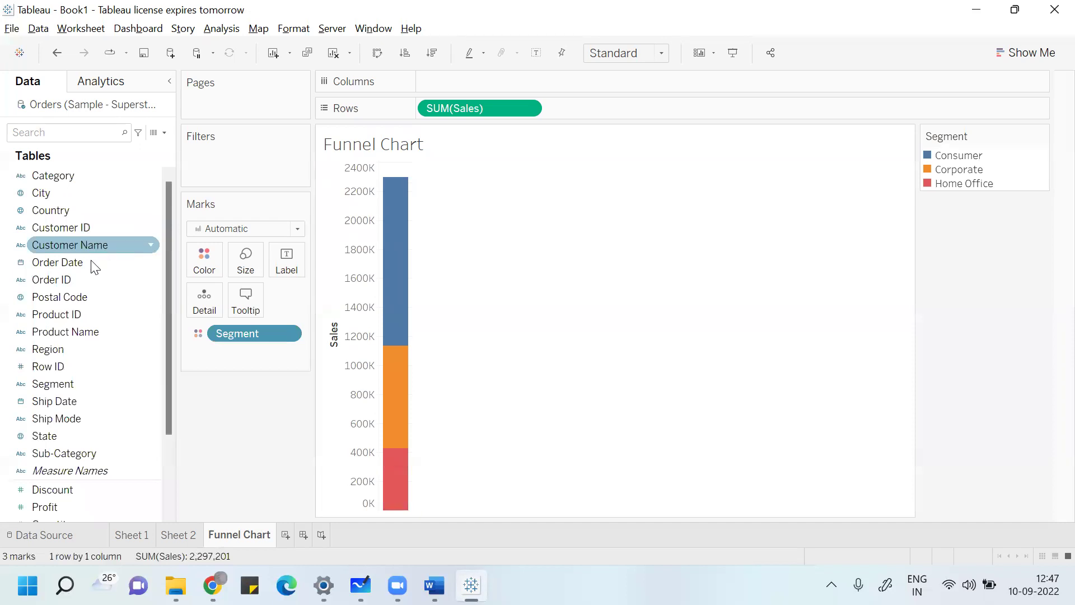
Step: Label the bar sections with Segment and fit the chart to Entire View
drag(83, 384, 313, 261)
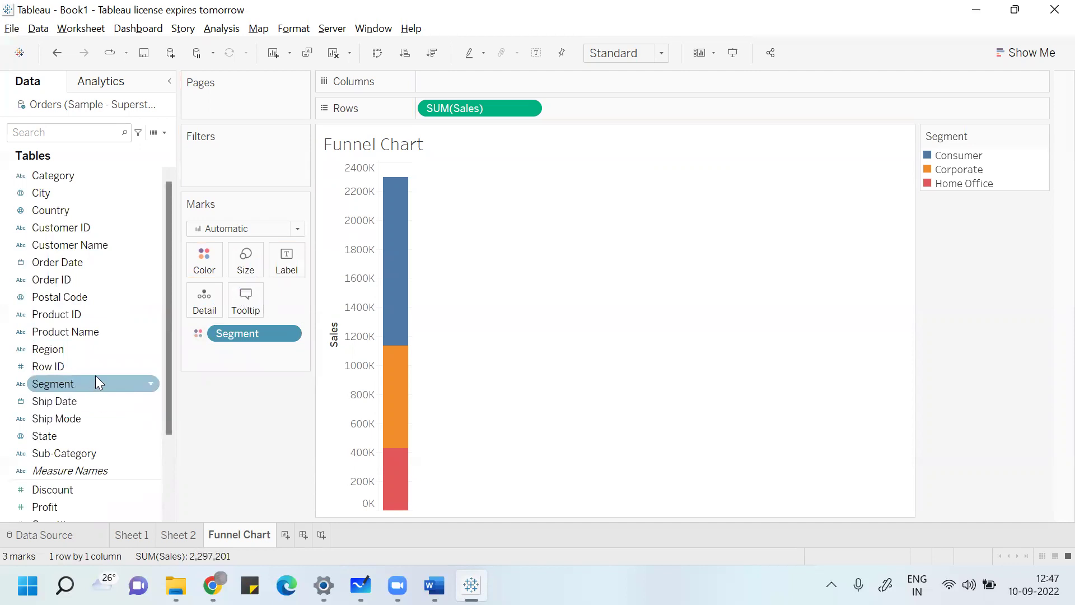
drag(95, 383, 285, 269)
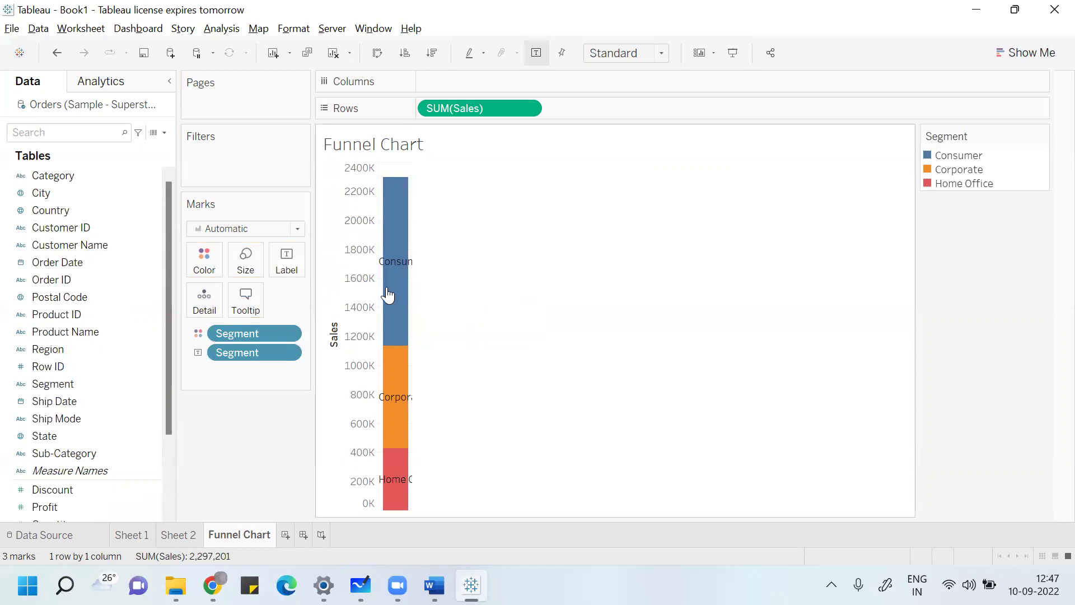
click(661, 54)
click(634, 115)
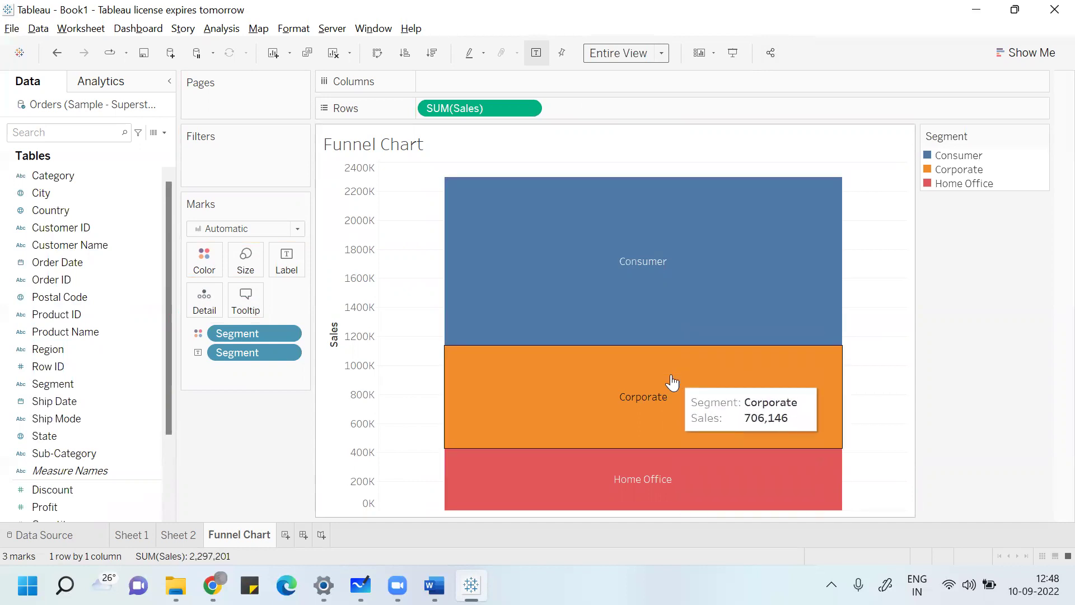
Step: Size the marks by Sales and sort the segments in descending order
drag(172, 413, 172, 493)
drag(88, 442, 252, 268)
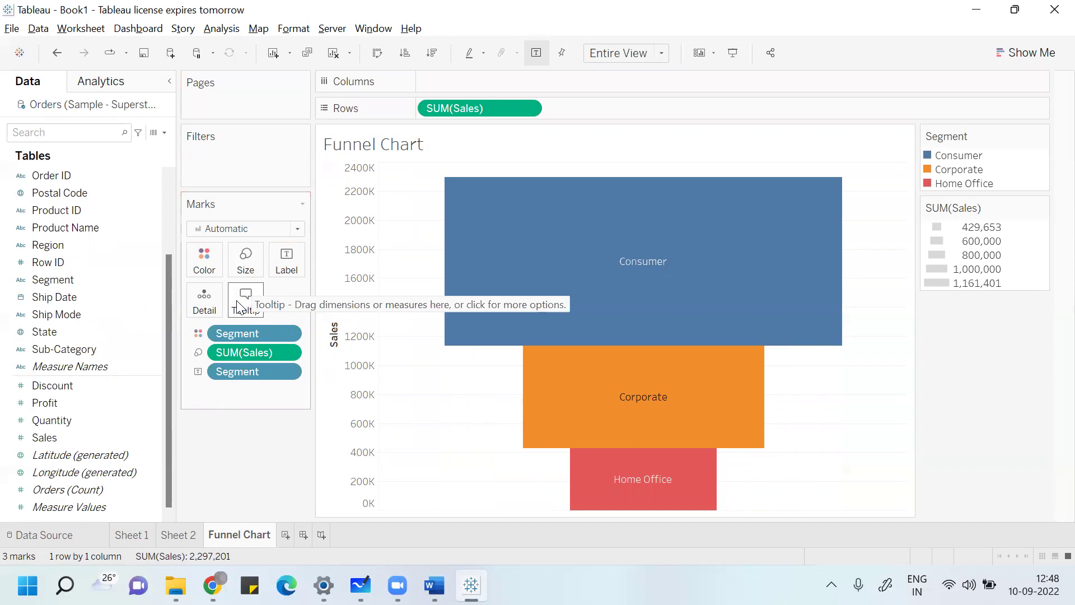
click(409, 60)
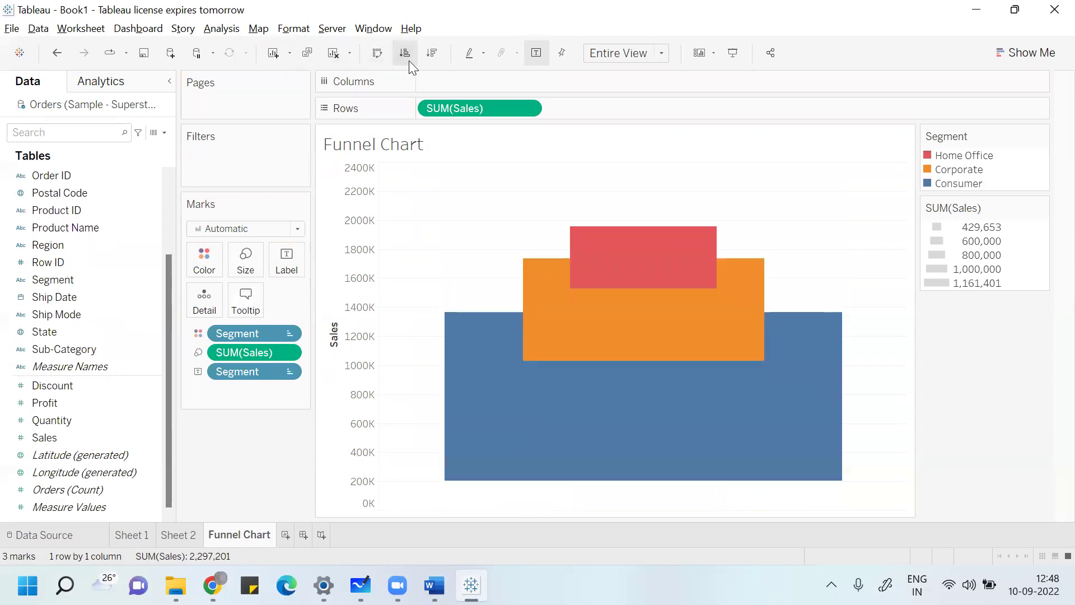
click(435, 62)
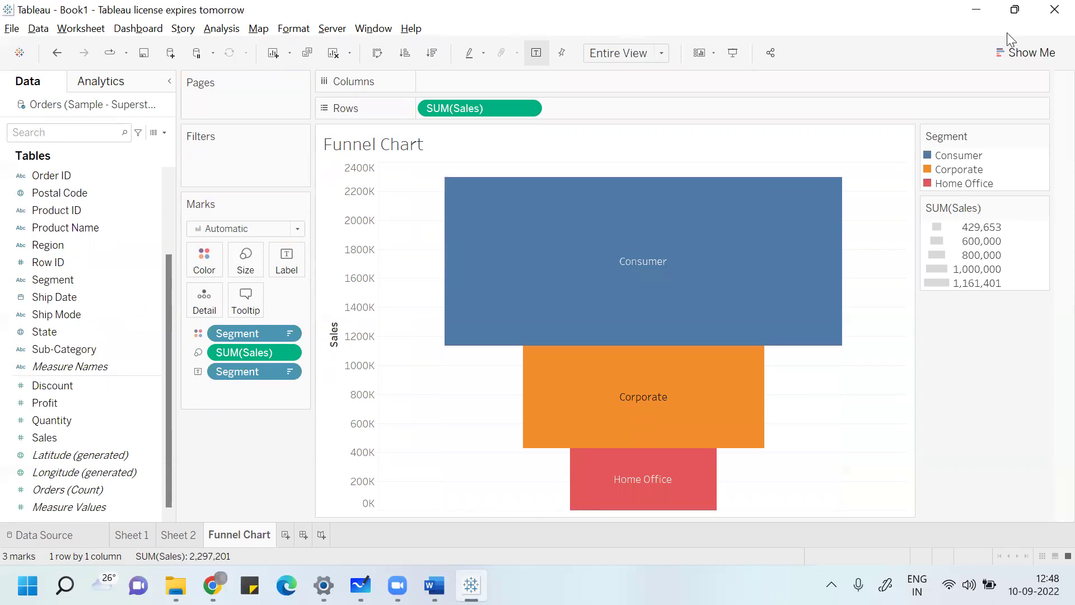
click(1036, 60)
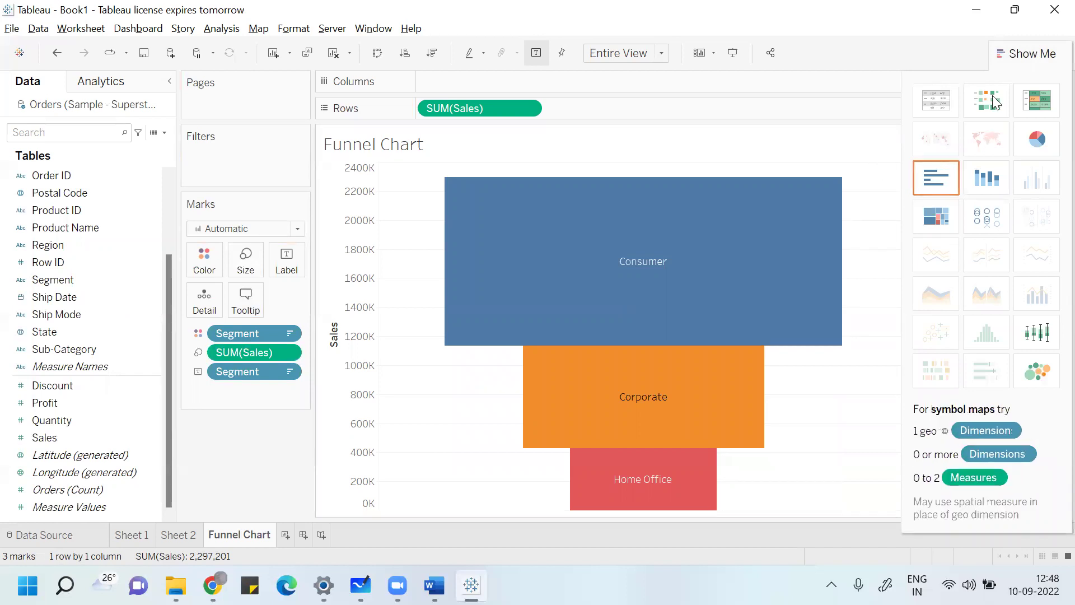
click(1043, 61)
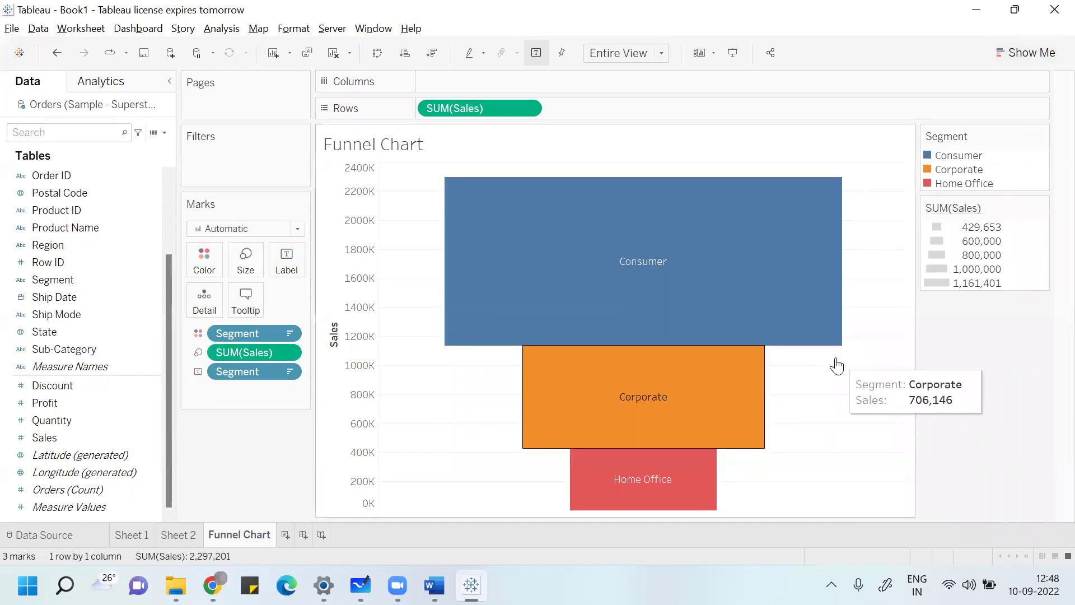
Step: Add Sales to the mark labels alongside the Segment names
click(137, 403)
drag(116, 435, 307, 265)
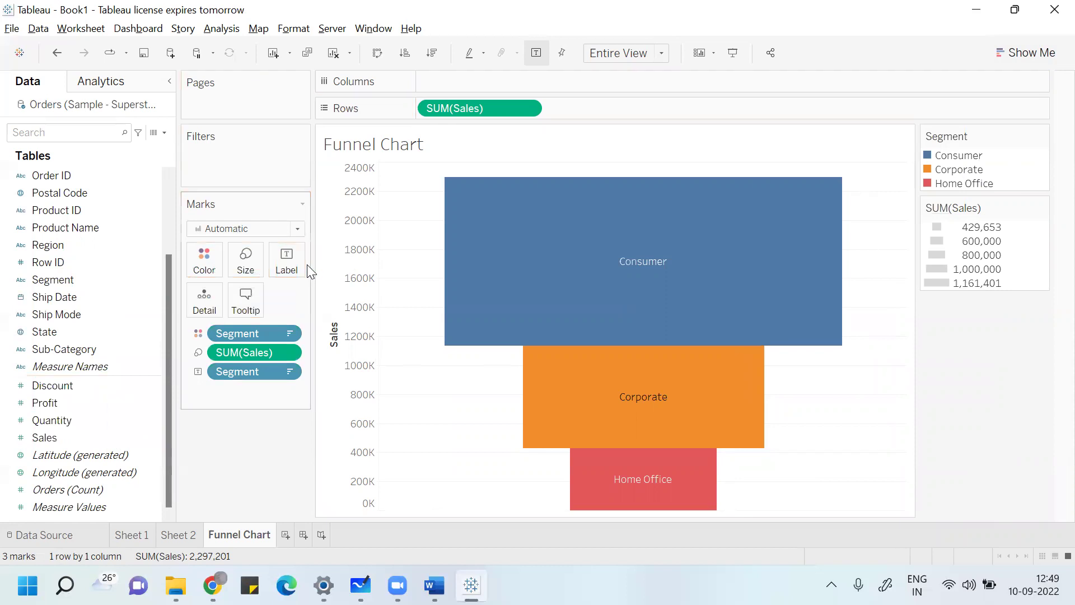
drag(78, 437, 285, 260)
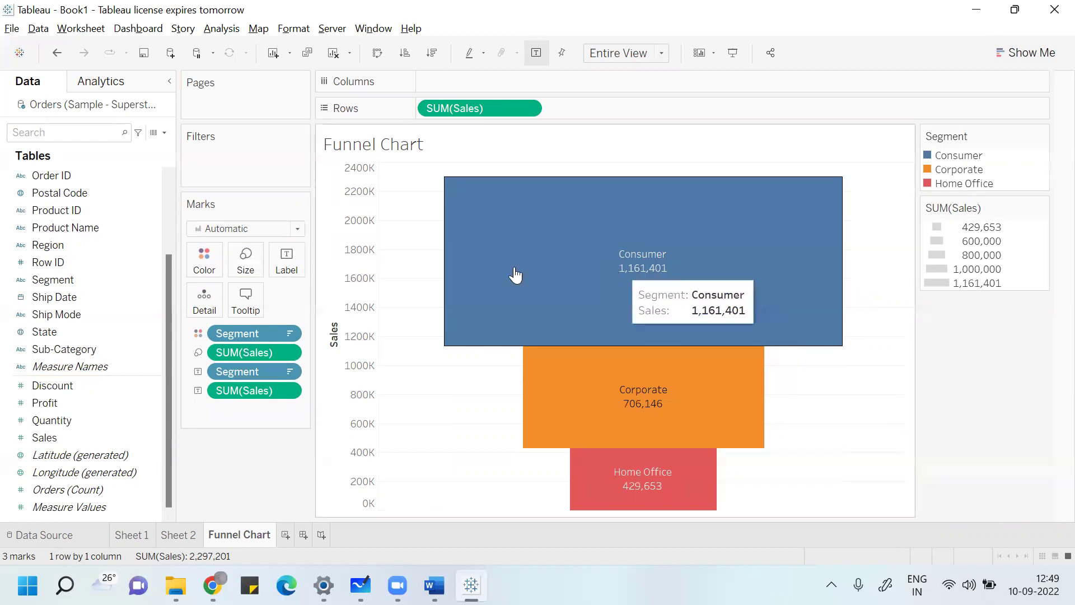
Step: Format both lines of the mark label text in size 15 Wide Latin and apply the change
click(286, 260)
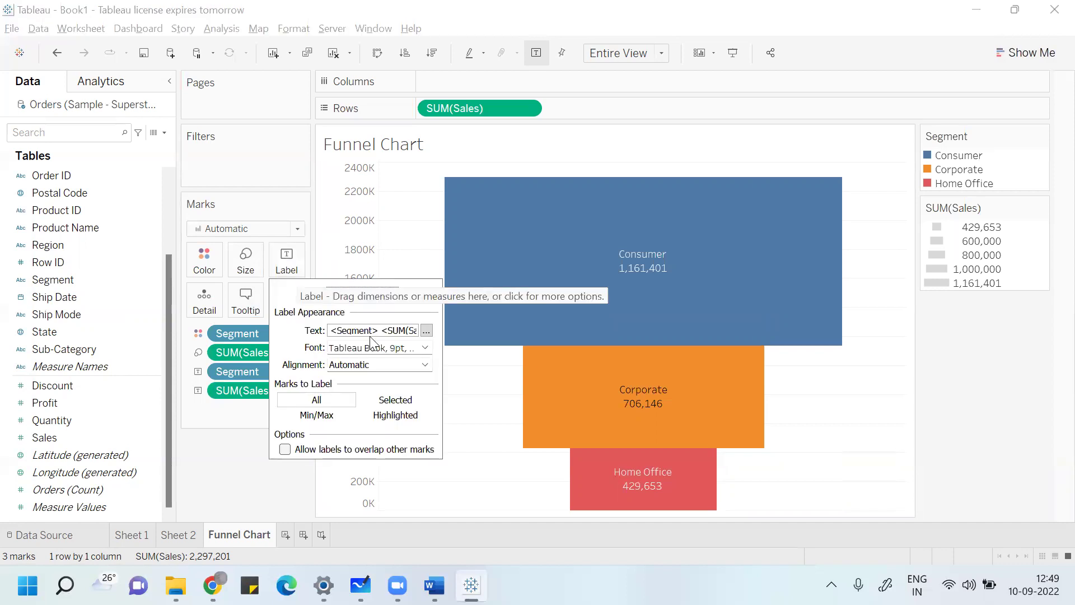
click(427, 331)
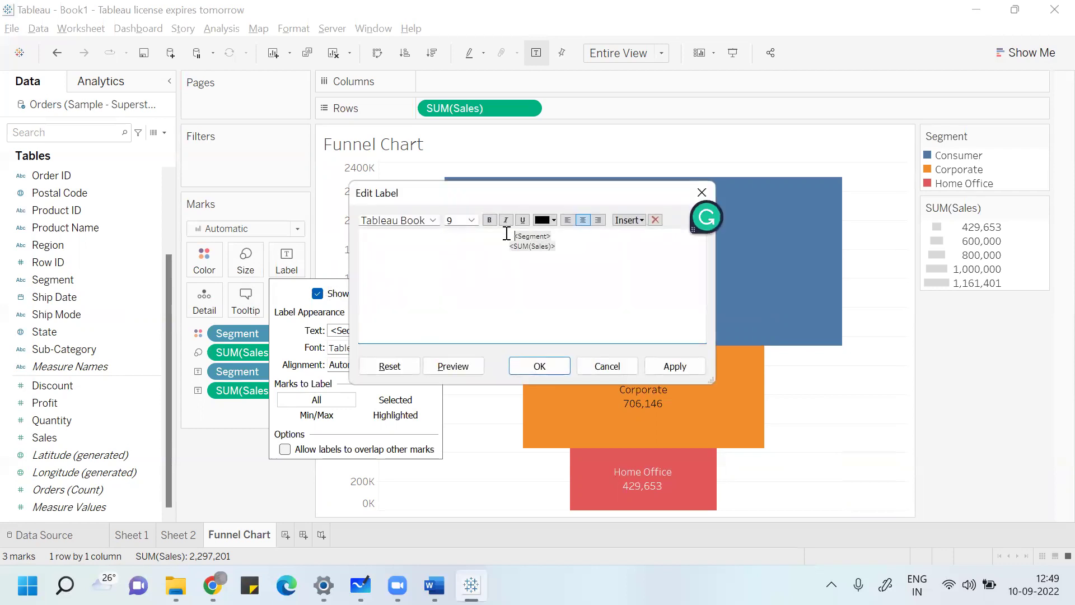
drag(505, 233, 543, 258)
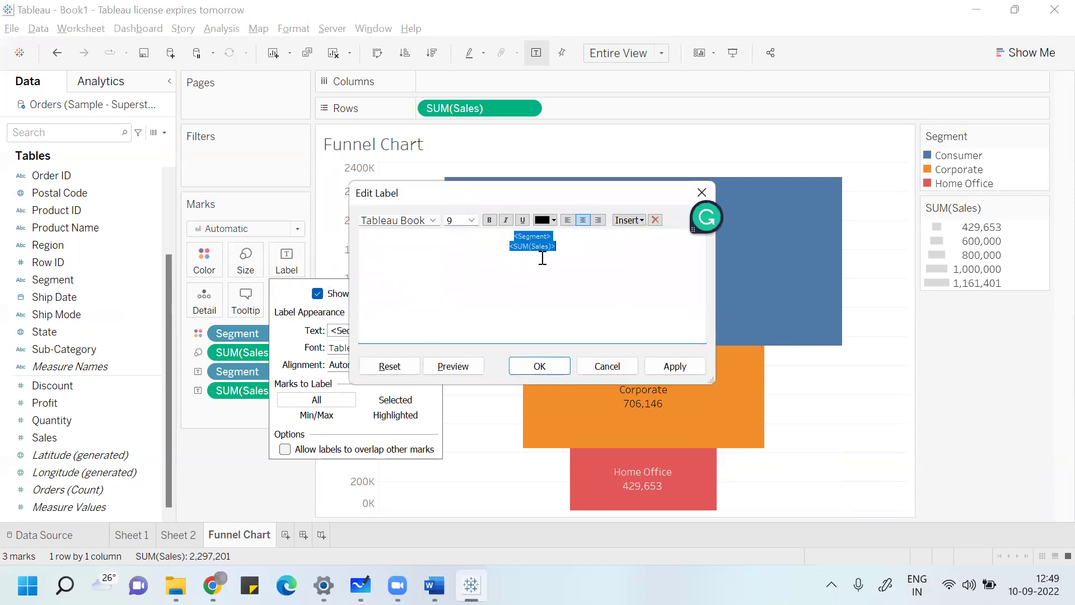
click(471, 220)
click(456, 294)
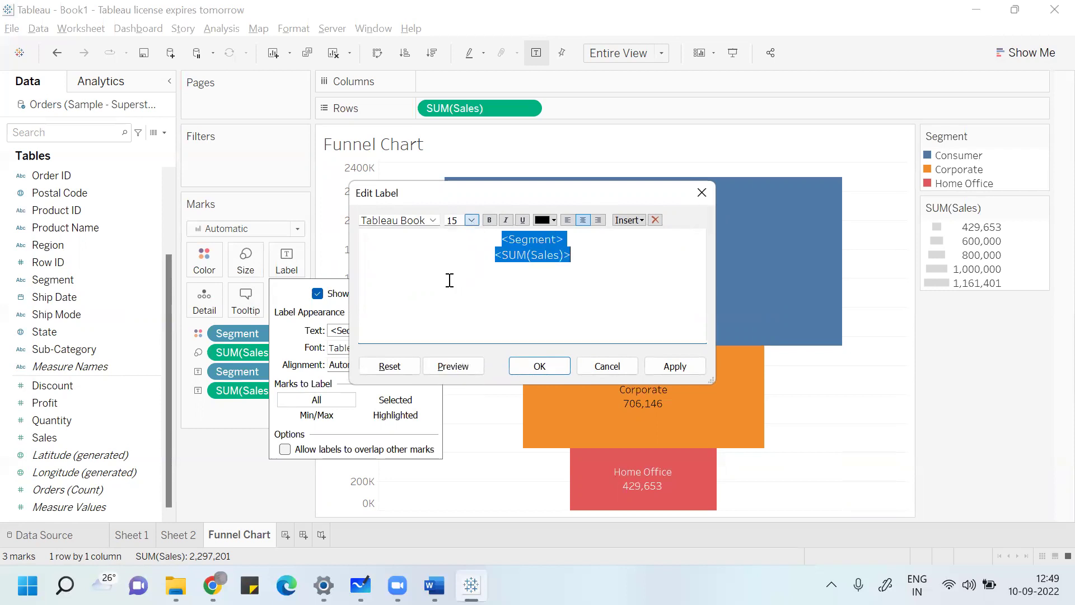
click(434, 221)
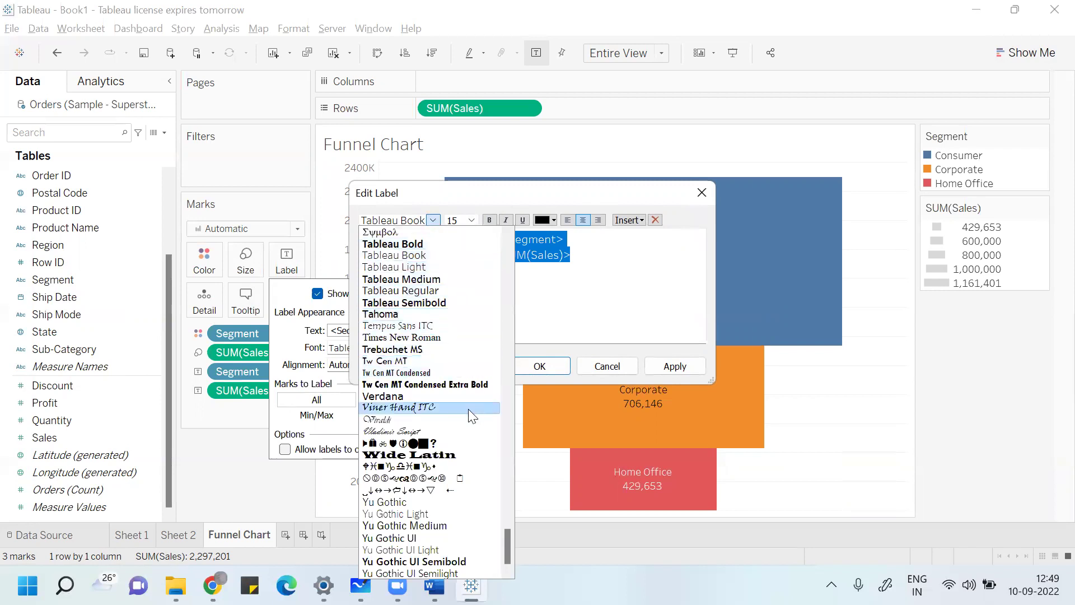
click(467, 453)
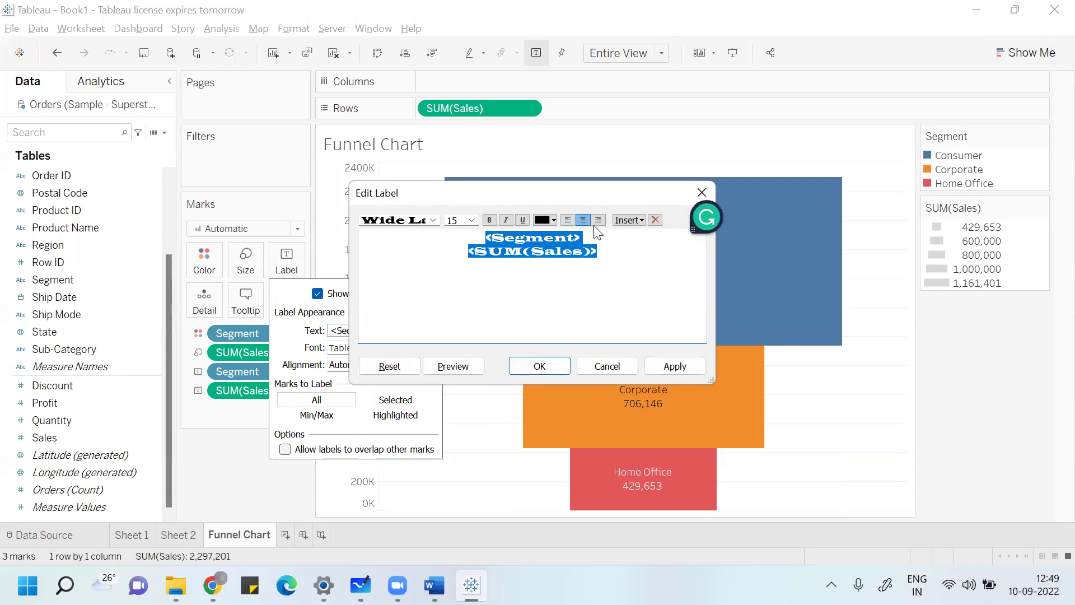
click(688, 367)
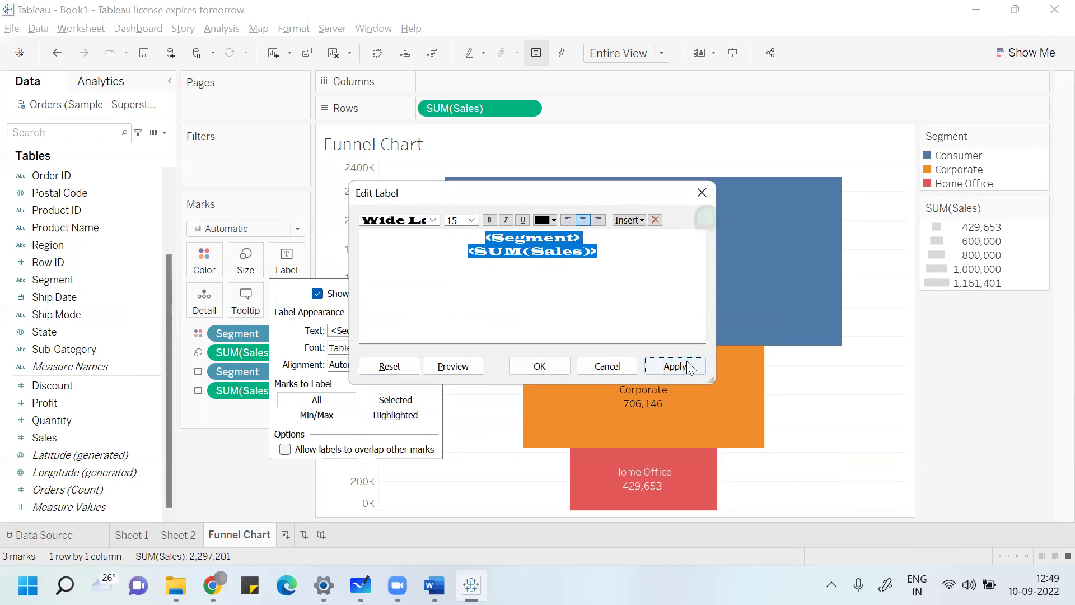
click(549, 363)
click(810, 370)
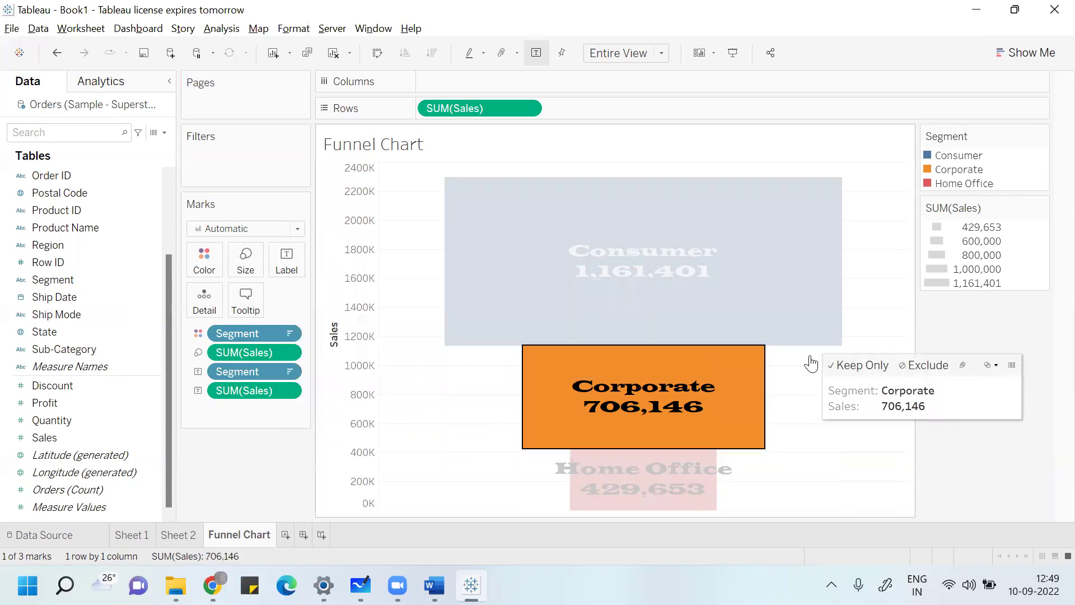
key(Escape)
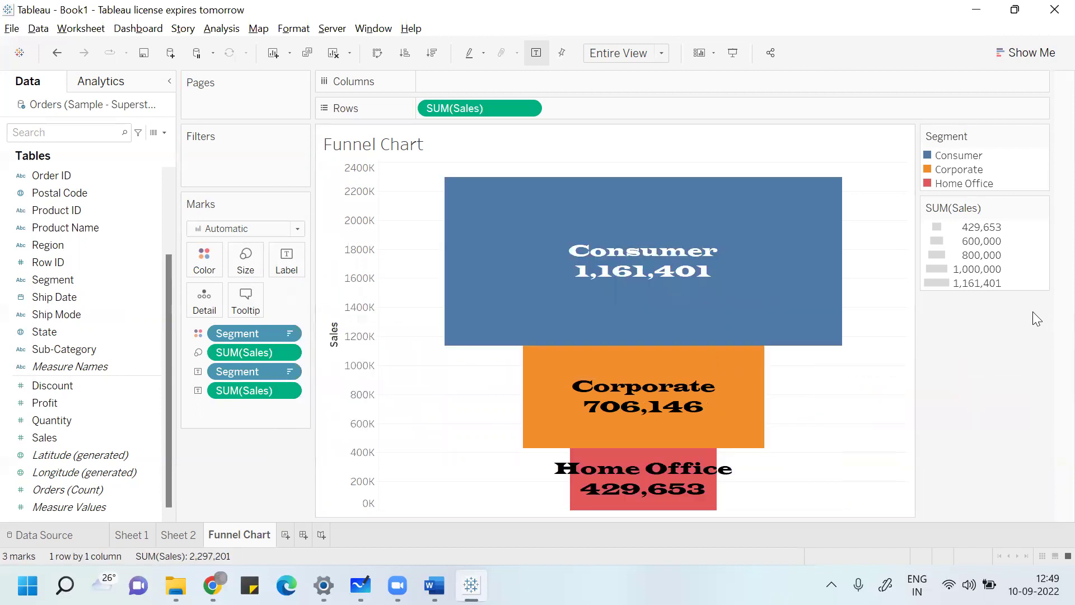
right_click(661, 277)
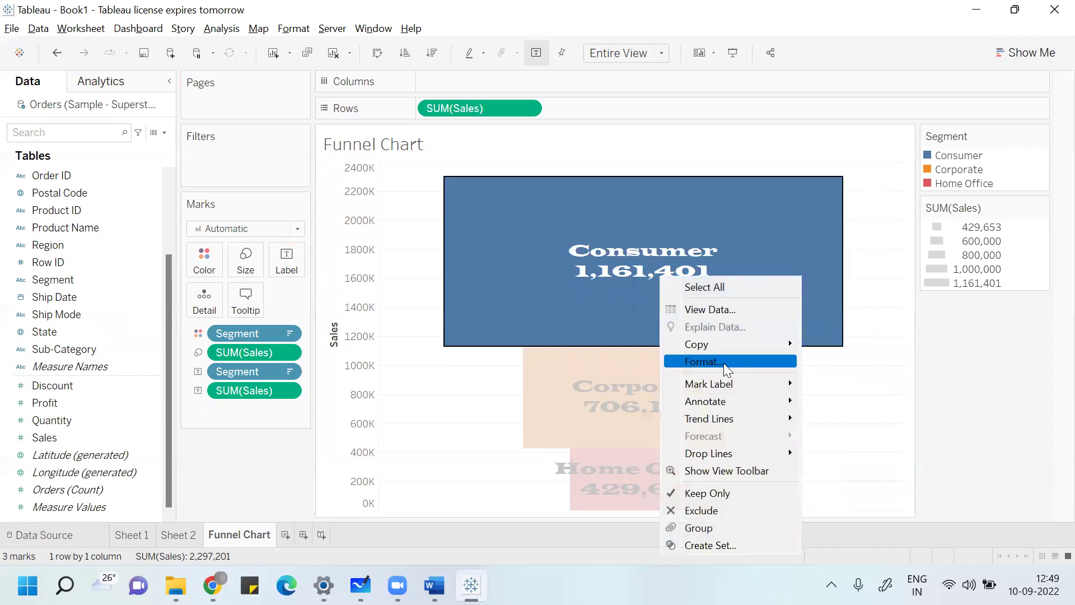
click(723, 362)
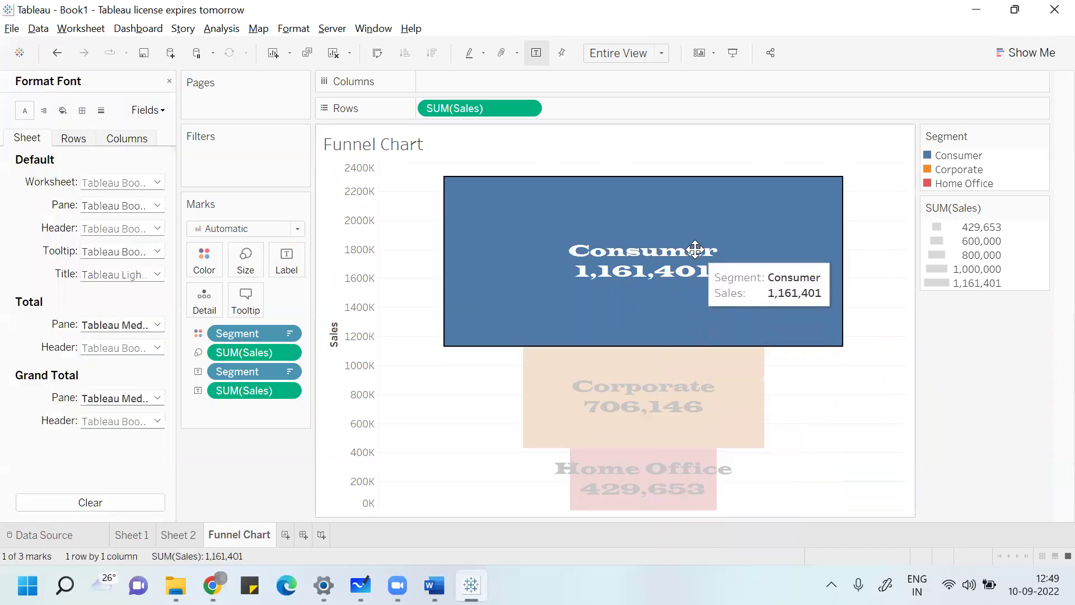
click(163, 115)
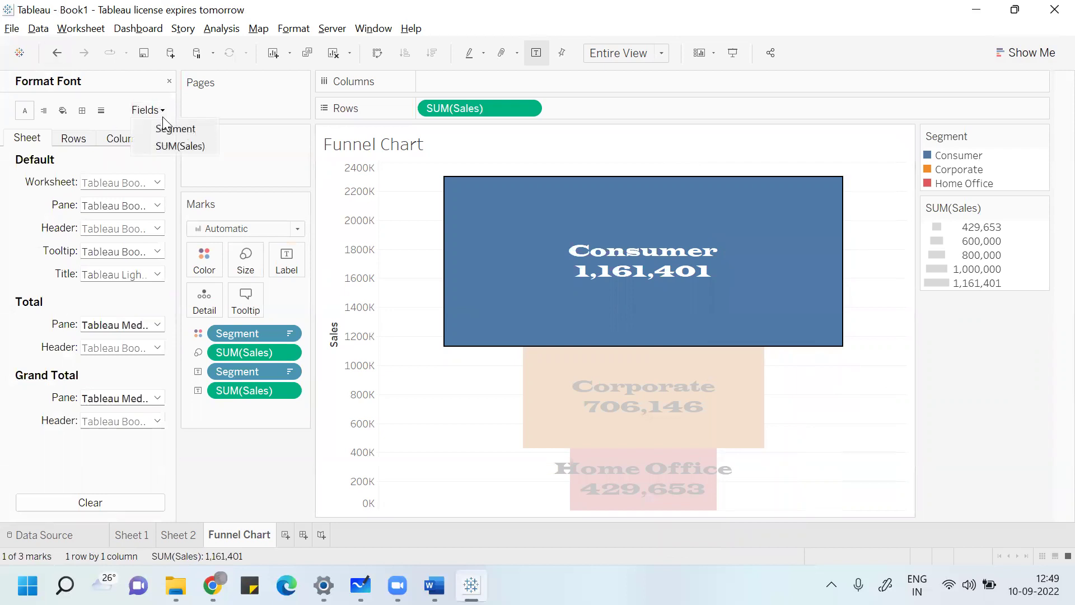
click(178, 146)
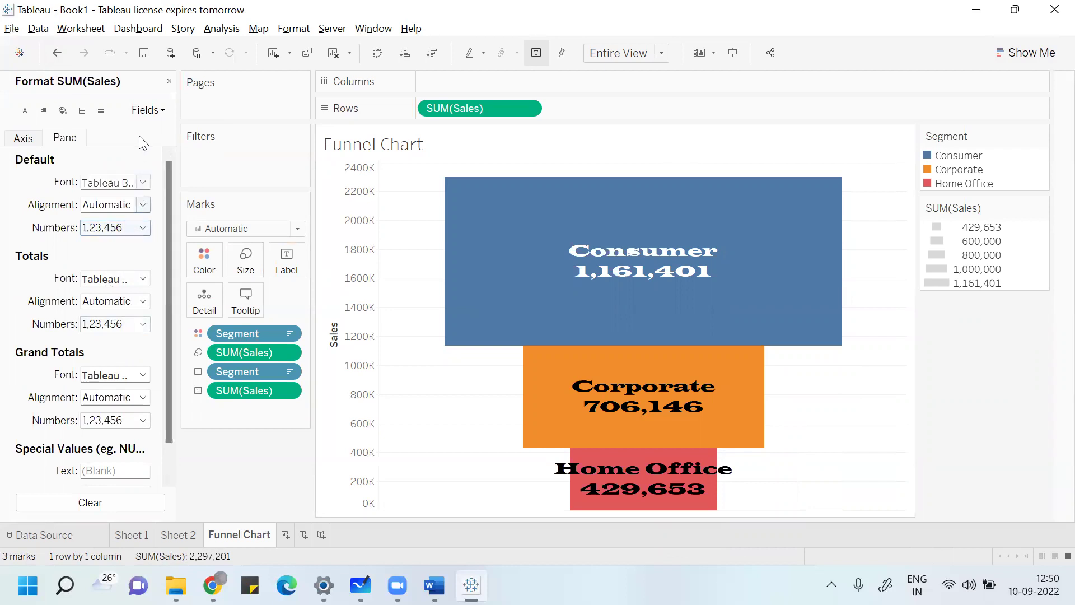
click(169, 82)
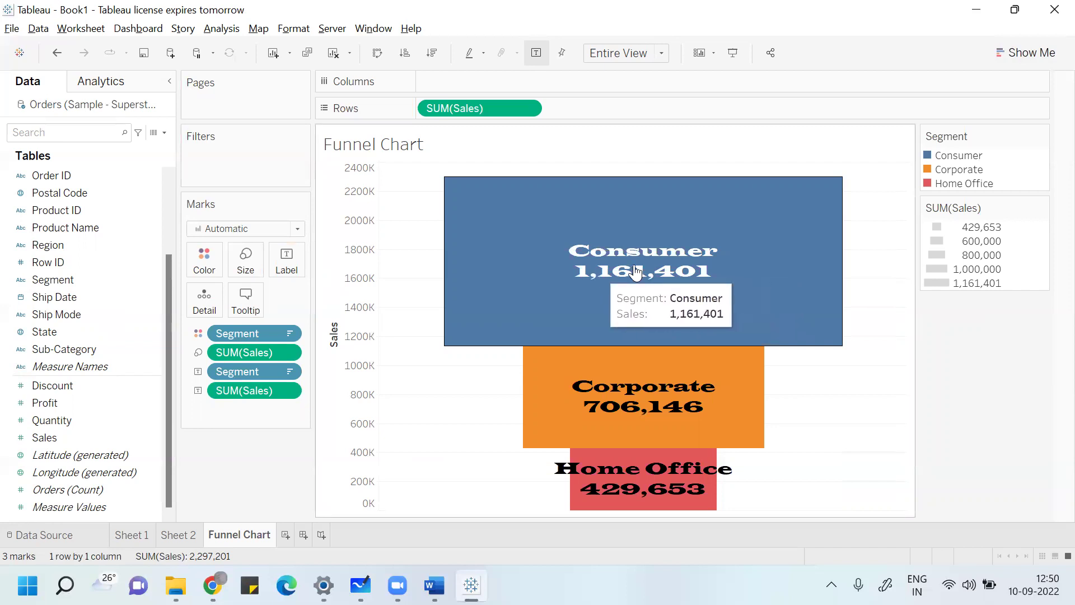
right_click(661, 267)
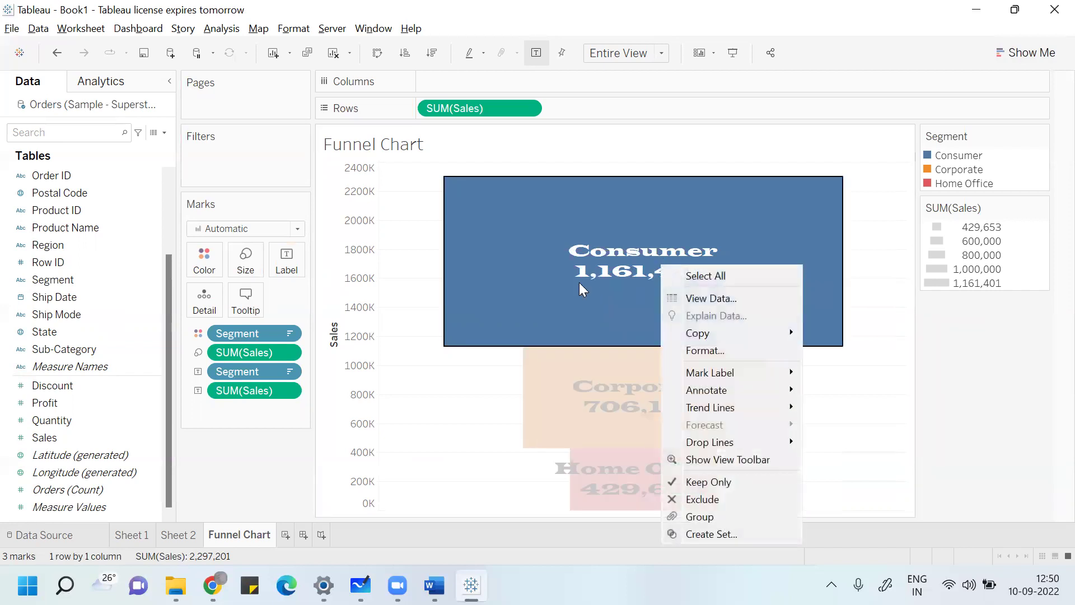
click(297, 500)
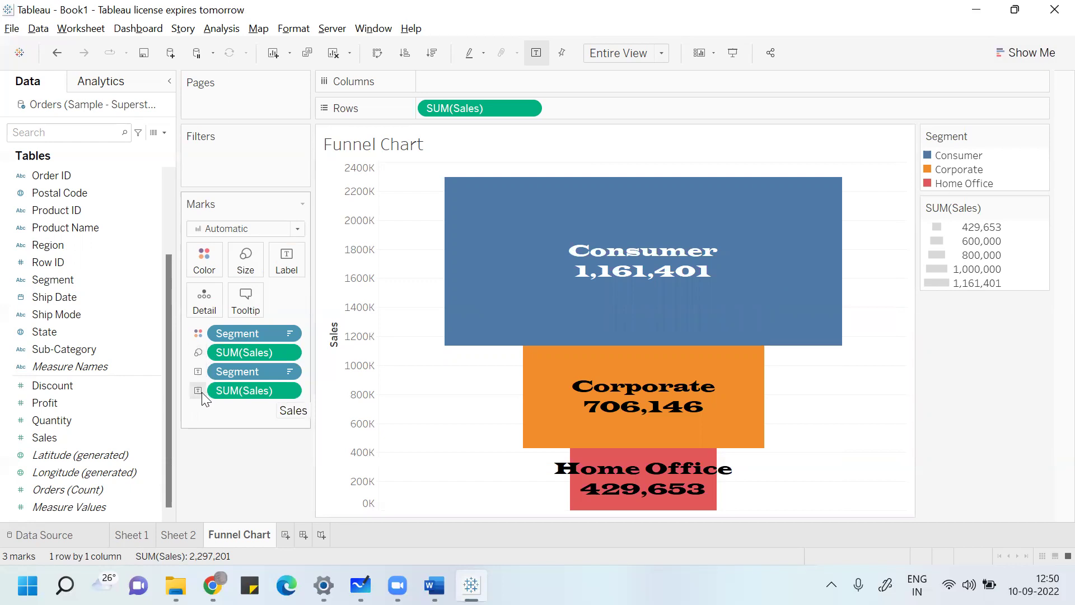
Step: Change the Sales value in the mark labels to a Percent of Total quick table calculation
click(290, 390)
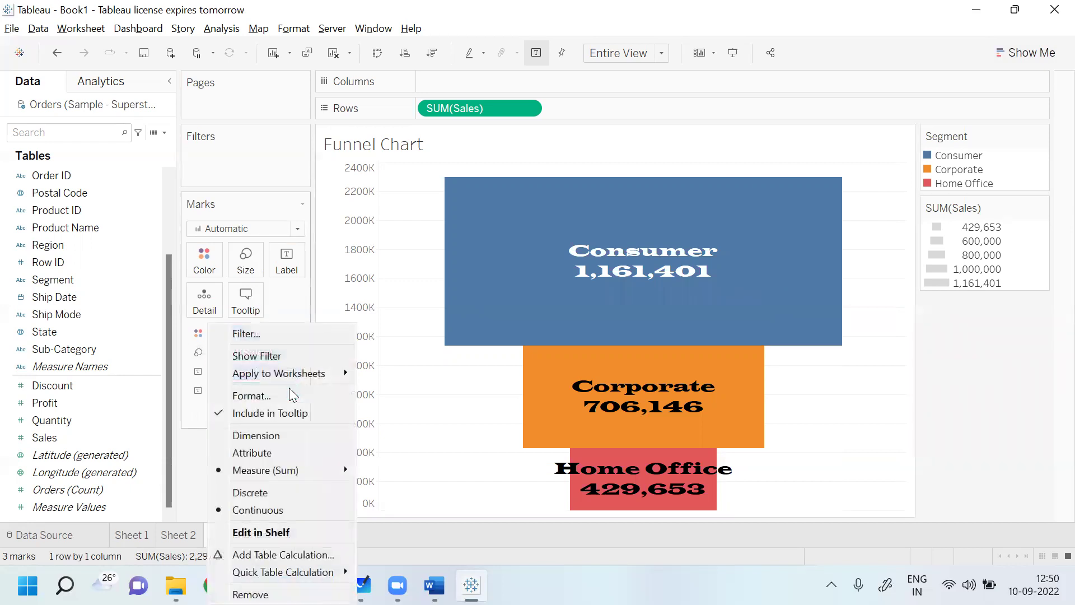
mouse_move(283, 571)
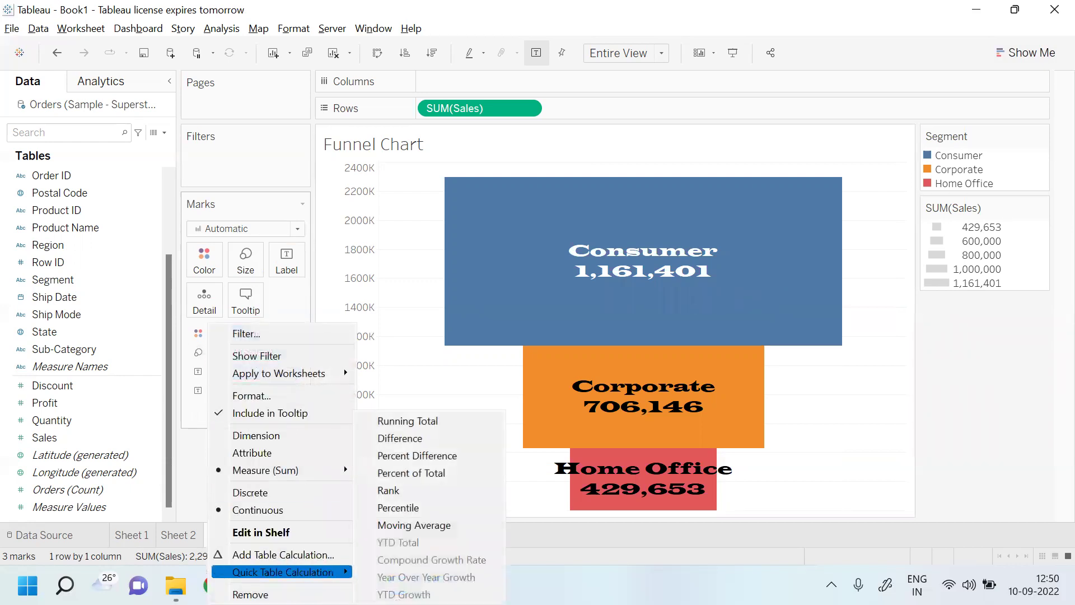
click(429, 473)
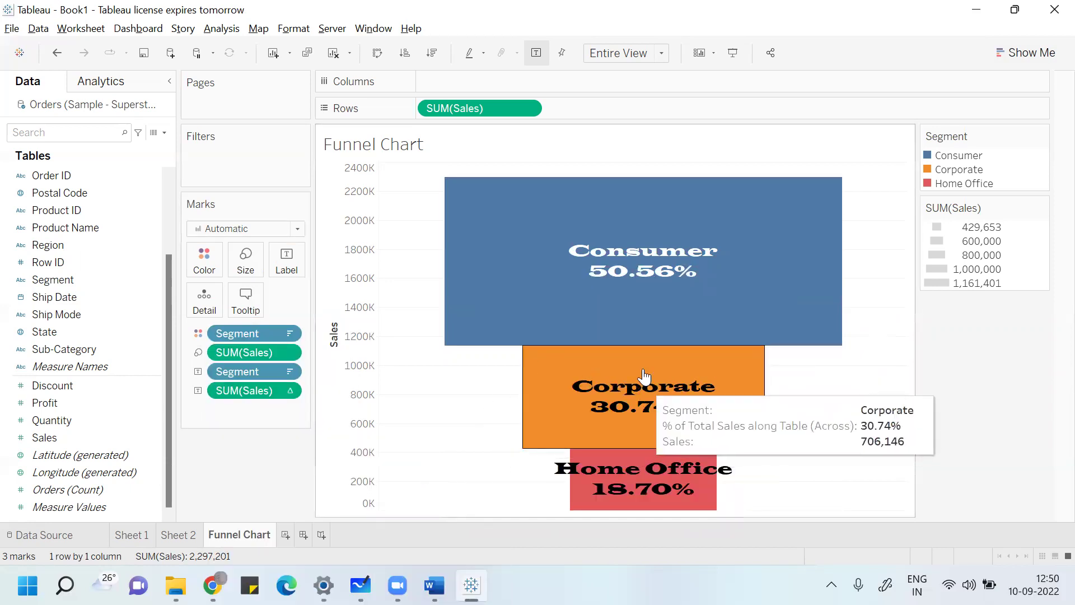
Step: Format the % of Total SUM(Sales) pane numbers as Percentage with 0 decimal places and close the formatting options
right_click(644, 267)
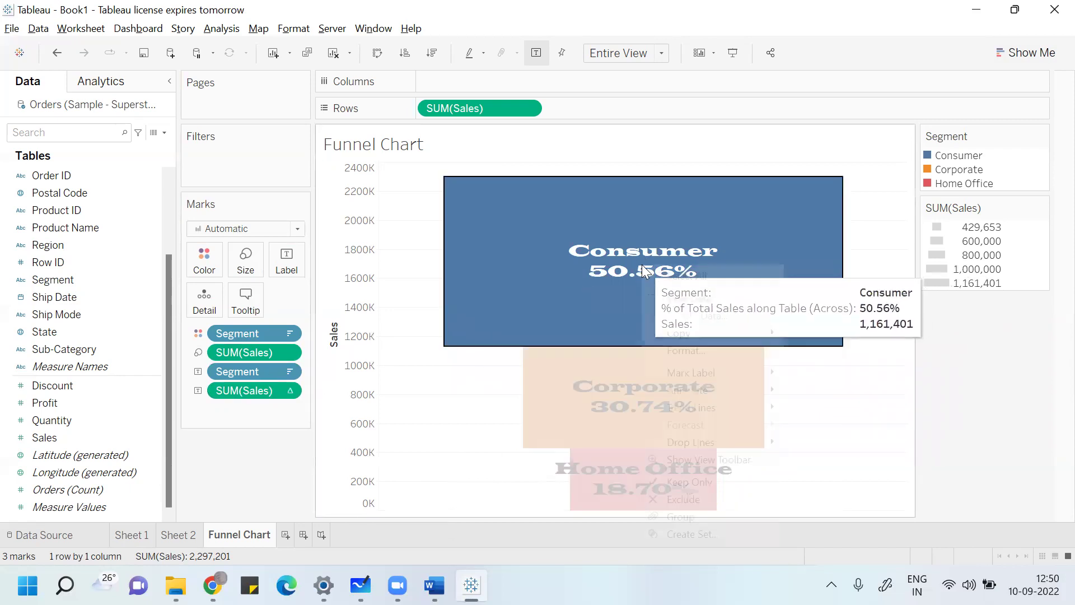
click(682, 351)
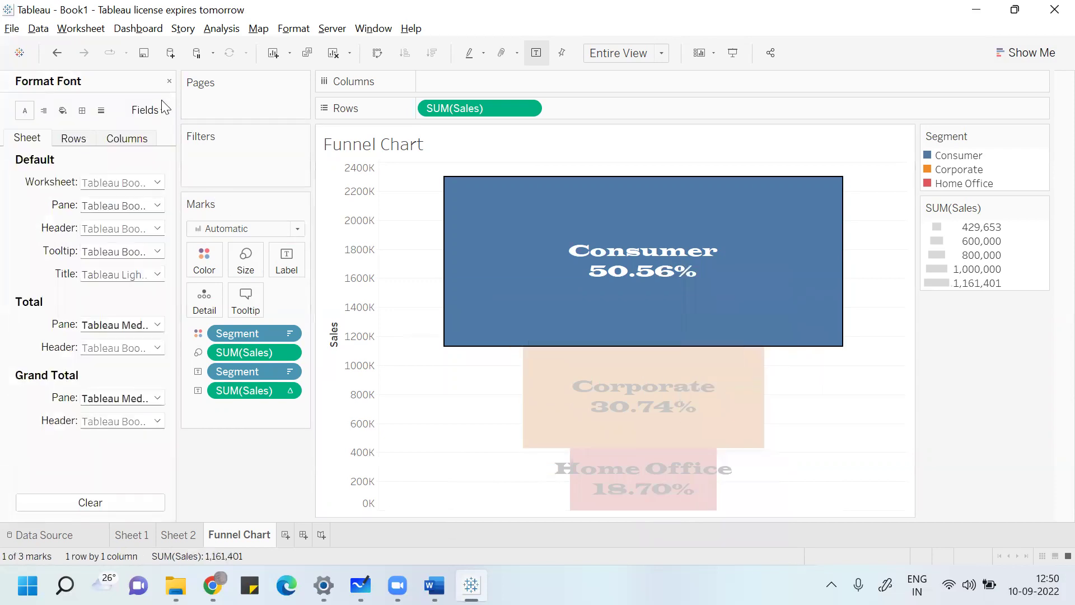
click(147, 112)
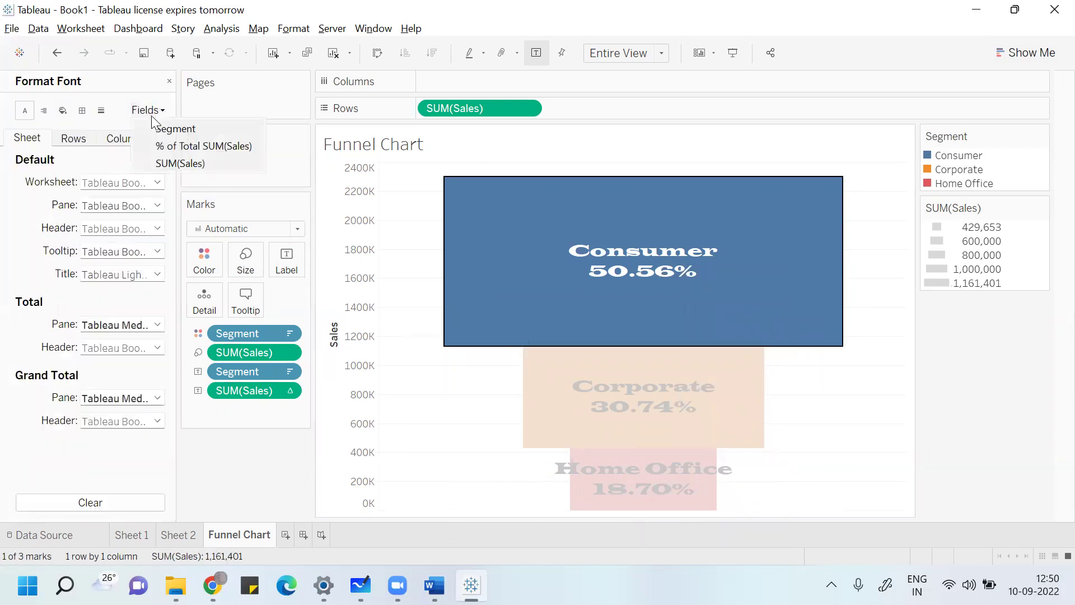
click(180, 147)
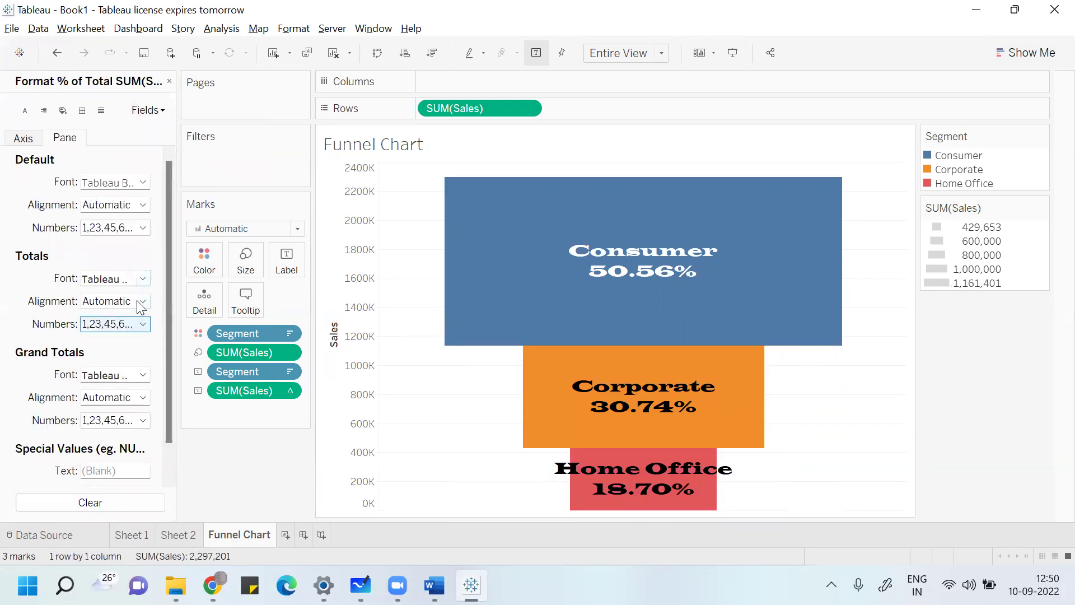
click(139, 227)
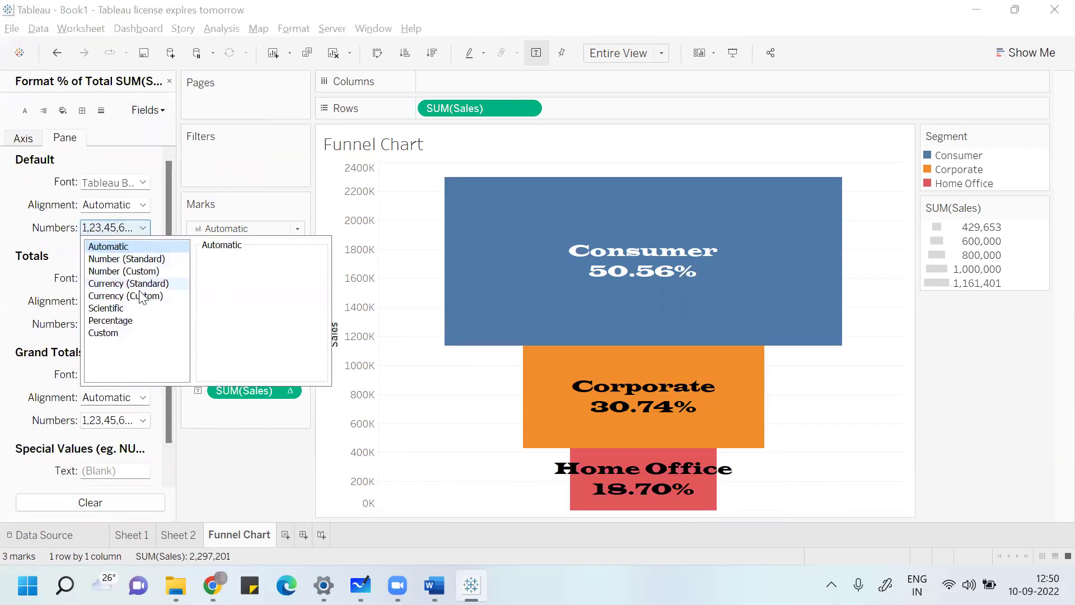
click(137, 320)
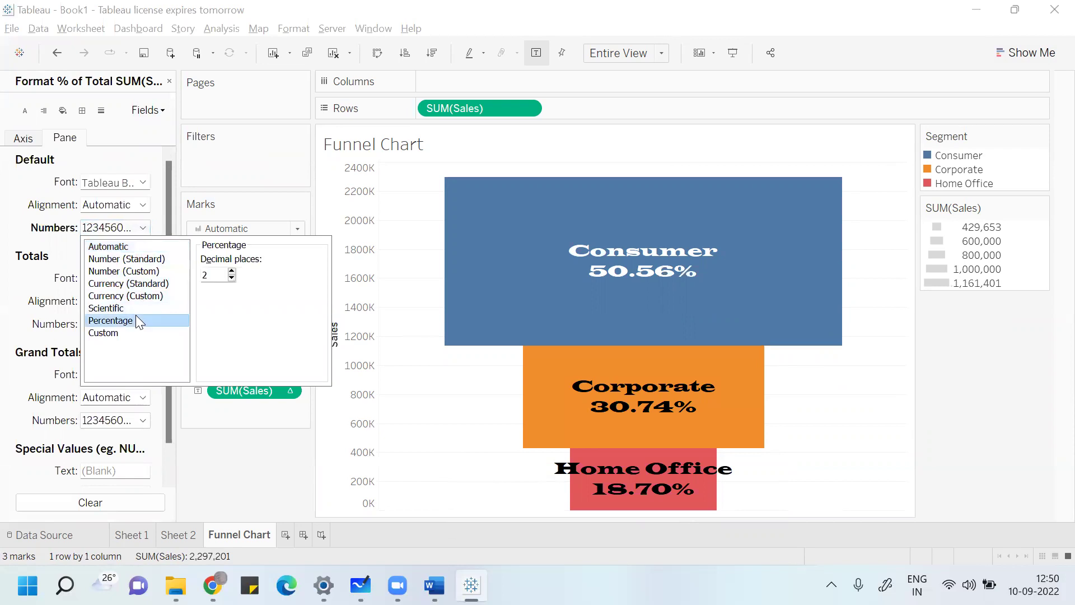
click(232, 277)
click(232, 277)
click(261, 431)
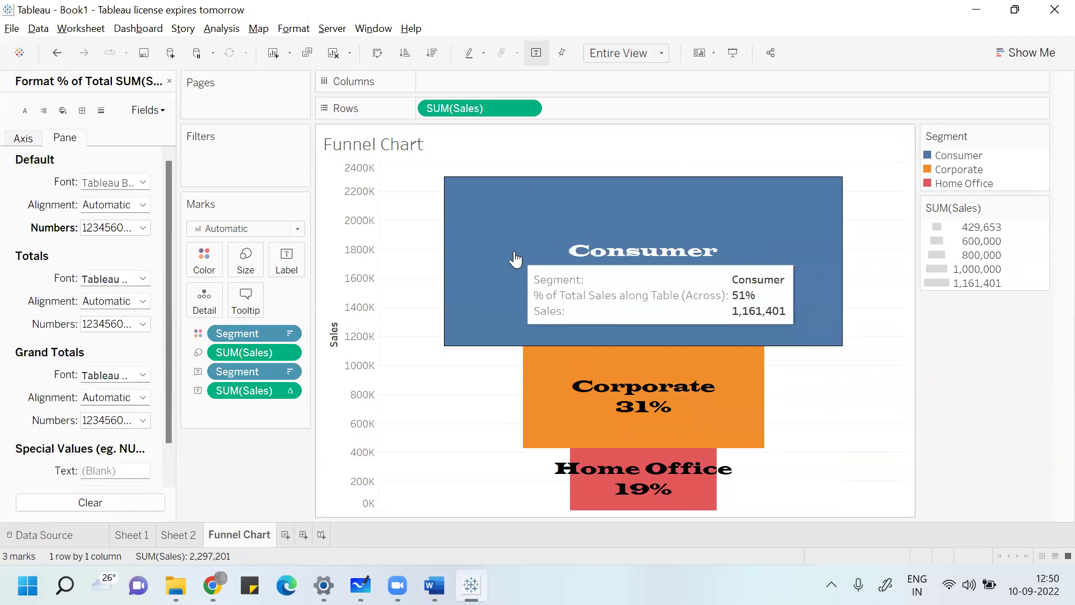
click(169, 81)
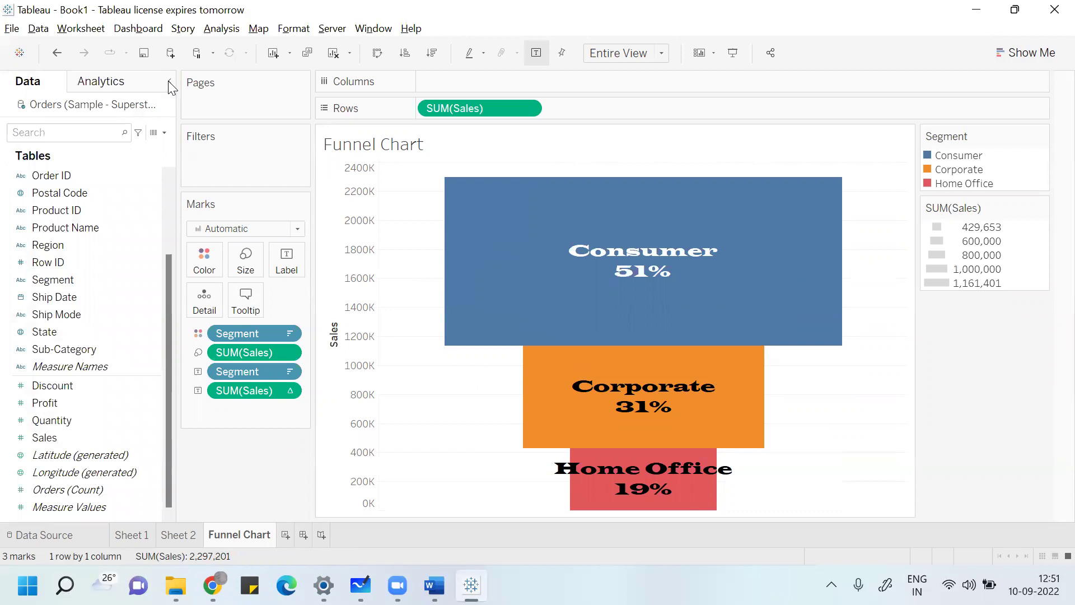
Step: Rebuild the funnel by Region in place of Segment, sorted in descending order and labelled with the Region names
drag(246, 334, 221, 249)
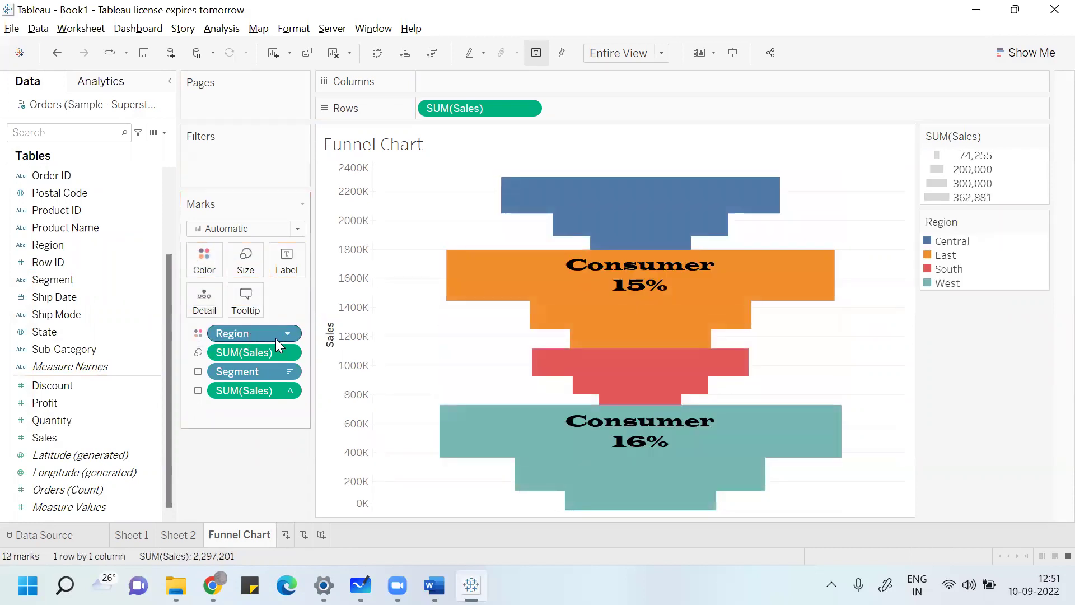
drag(268, 374, 40, 314)
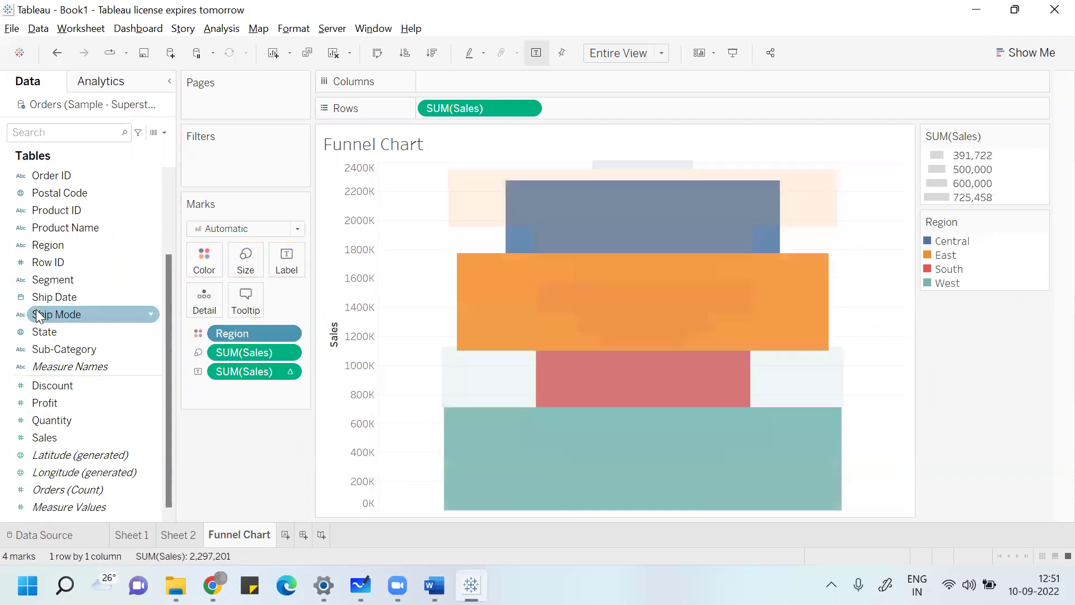
click(433, 53)
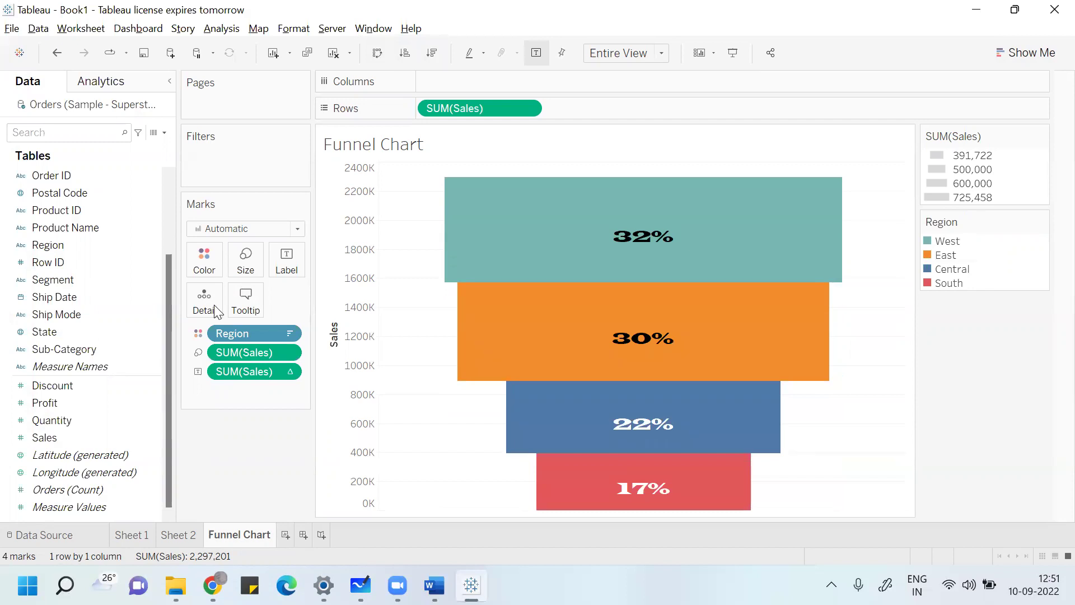
drag(64, 238, 299, 253)
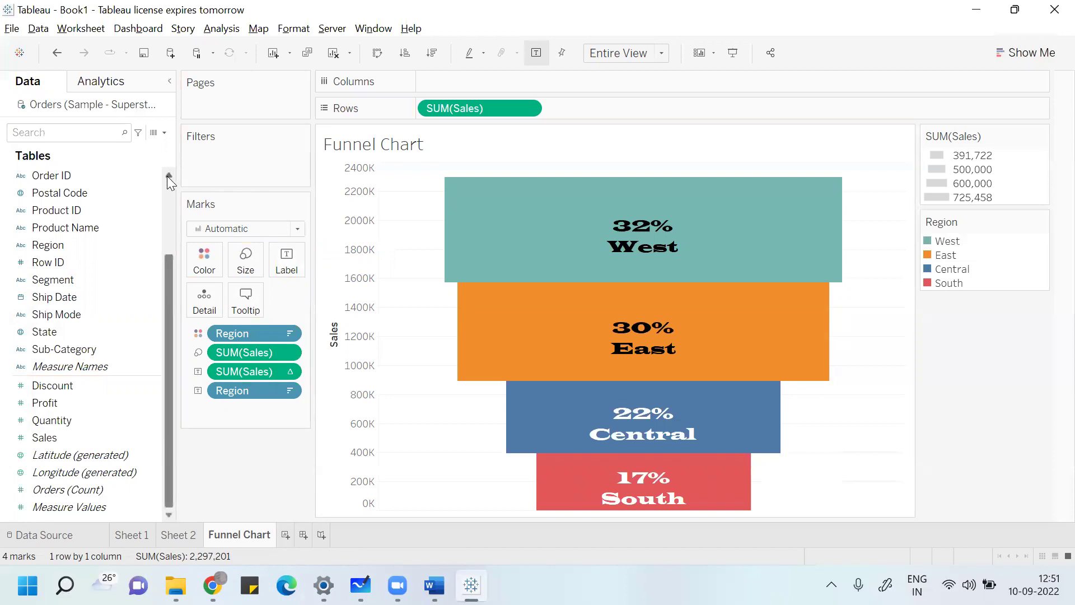
Step: Replace Region with Category as the color field and remove Region from the mark labels
click(168, 177)
click(167, 176)
click(167, 176)
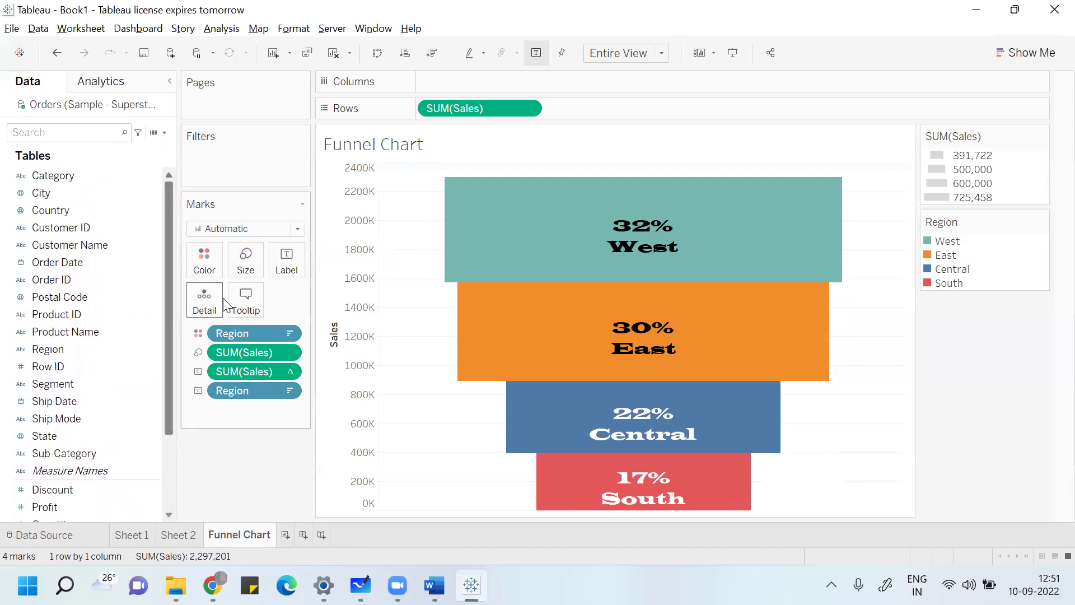
drag(246, 326, 157, 331)
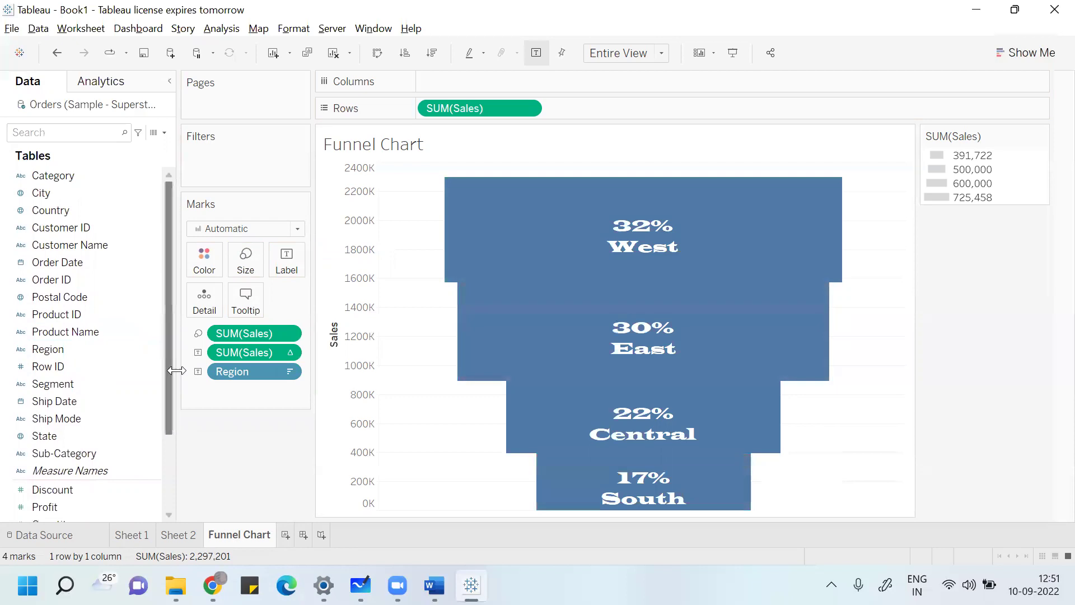
drag(239, 375, 220, 265)
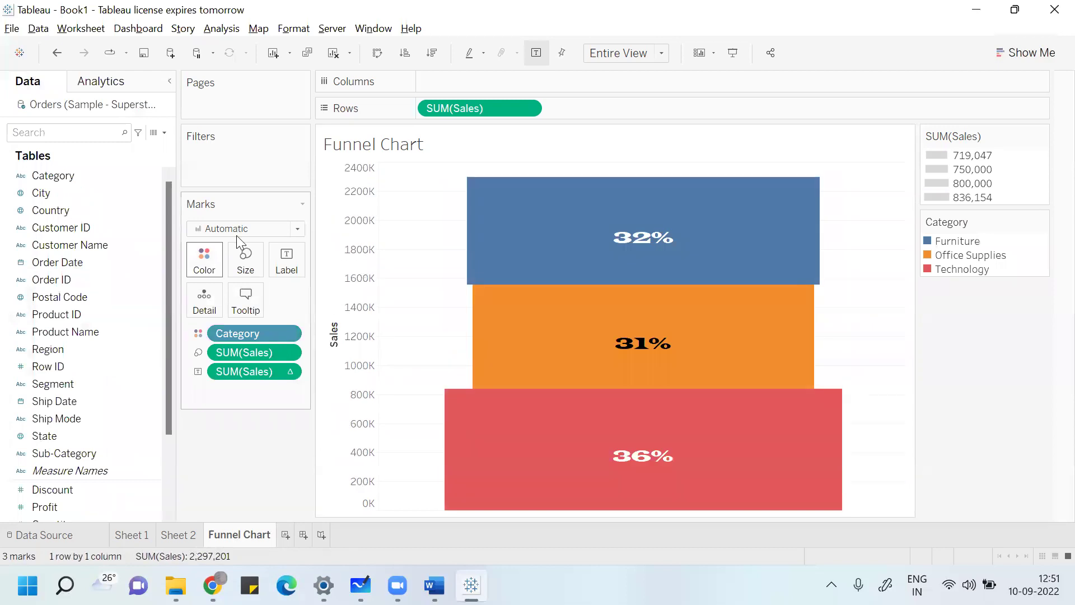
Step: Sort the categories in descending order of Sales and add Category to the mark labels
click(405, 53)
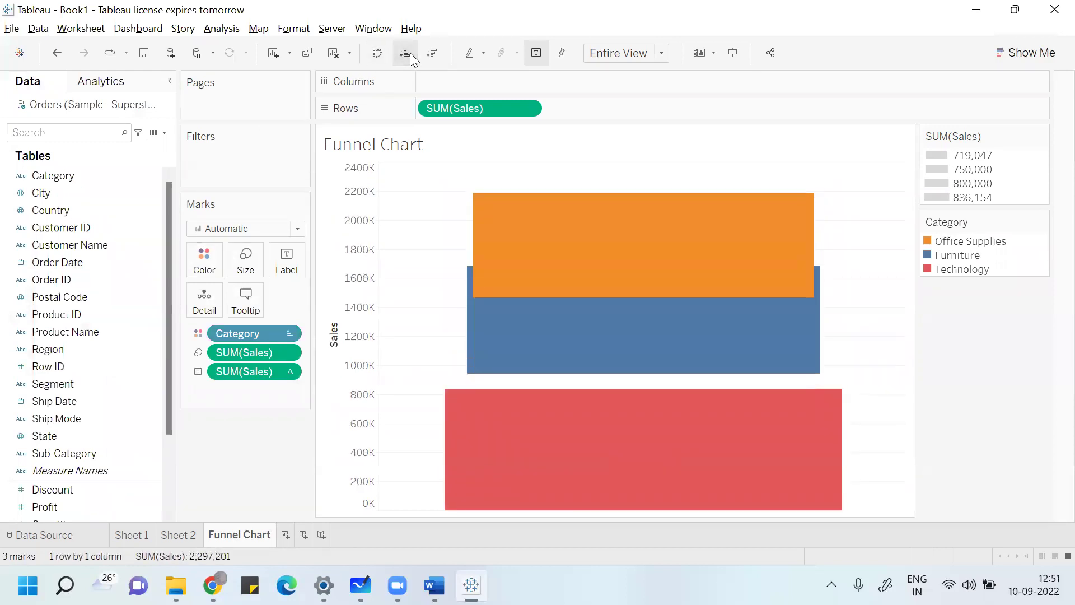
click(430, 54)
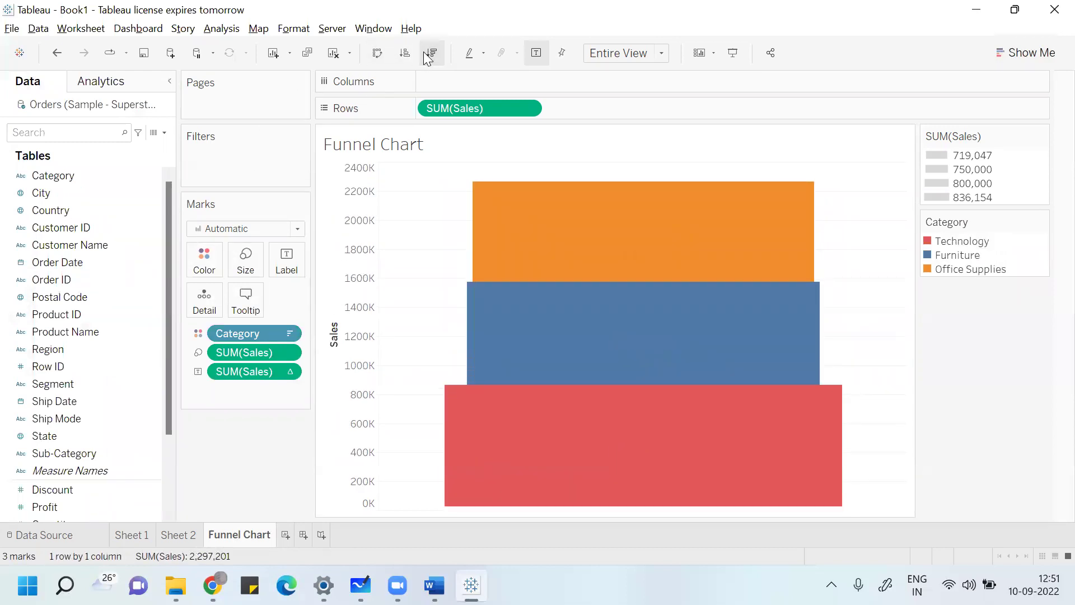
drag(53, 176, 300, 266)
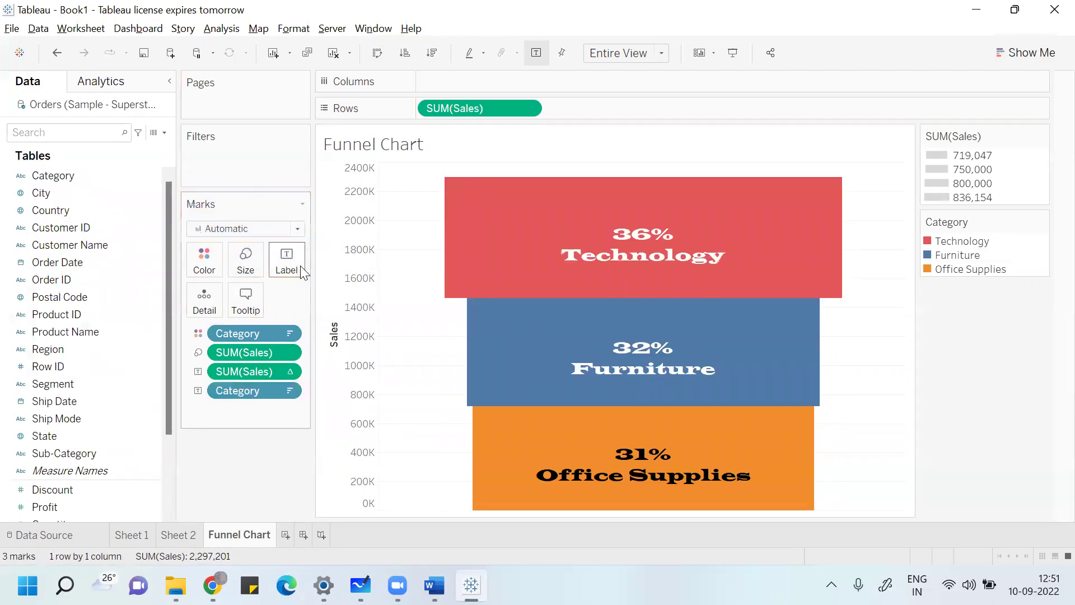
mouse_move(518, 196)
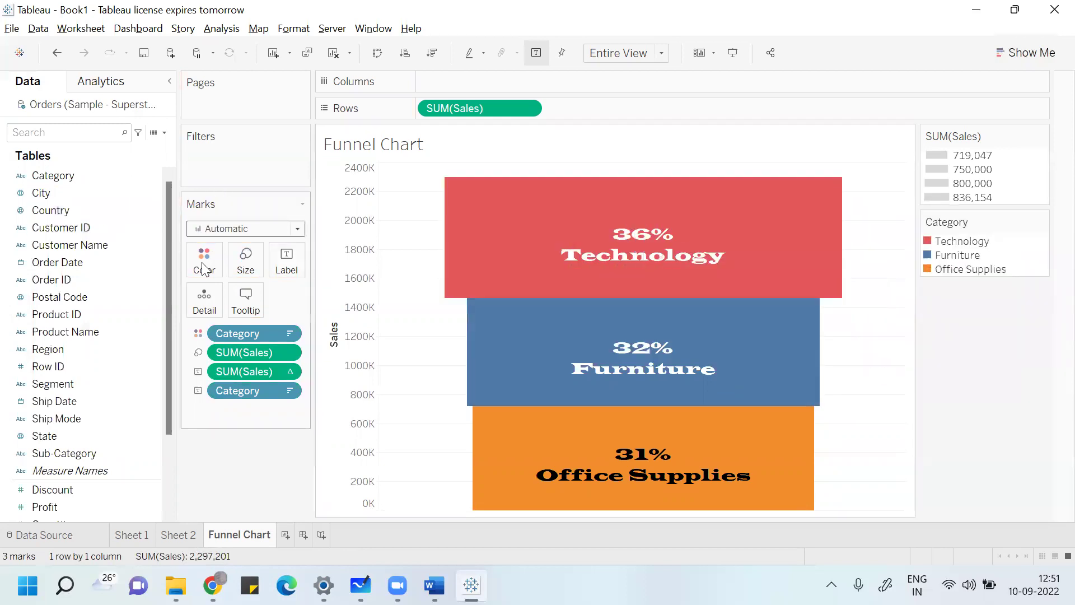
Step: Replace Category with Segment as both the color field and the mark label
drag(248, 332, 162, 348)
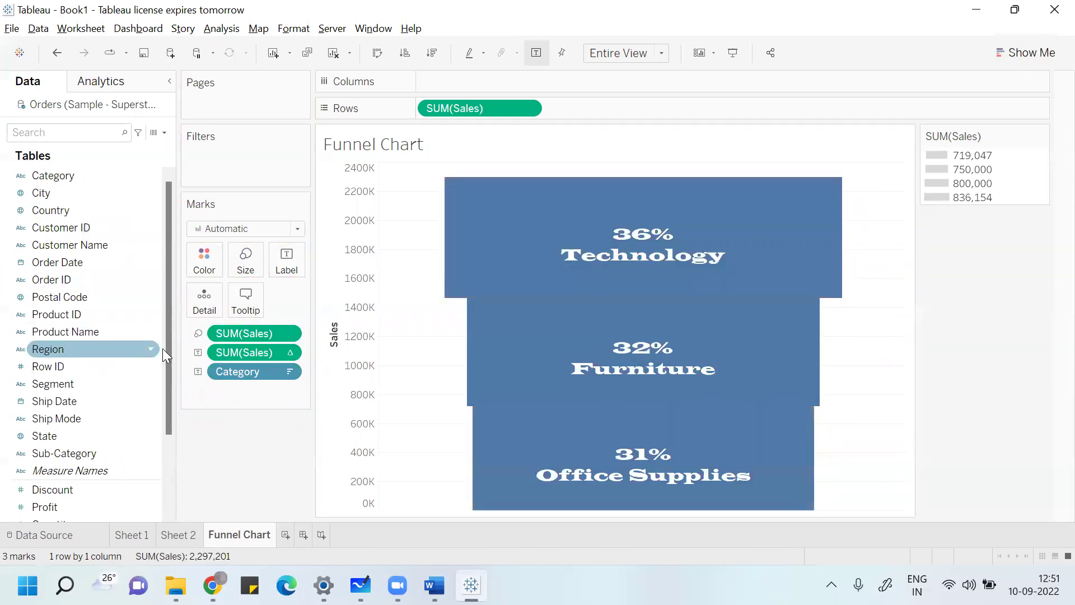
drag(231, 370, 67, 346)
drag(63, 384, 203, 263)
drag(84, 381, 293, 256)
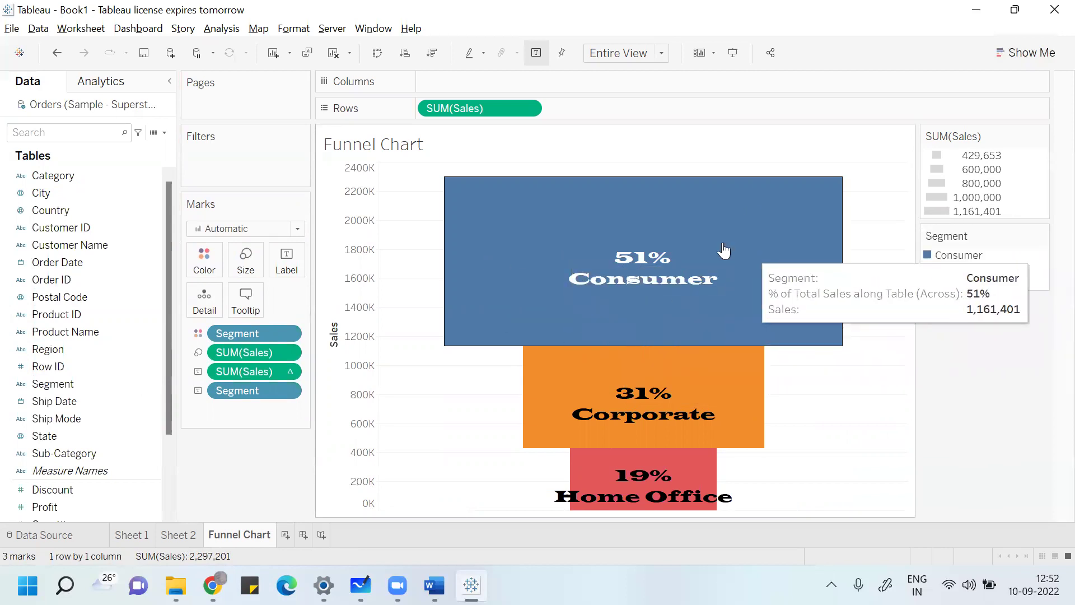
Step: Try the Area mark type on the funnel chart
click(299, 229)
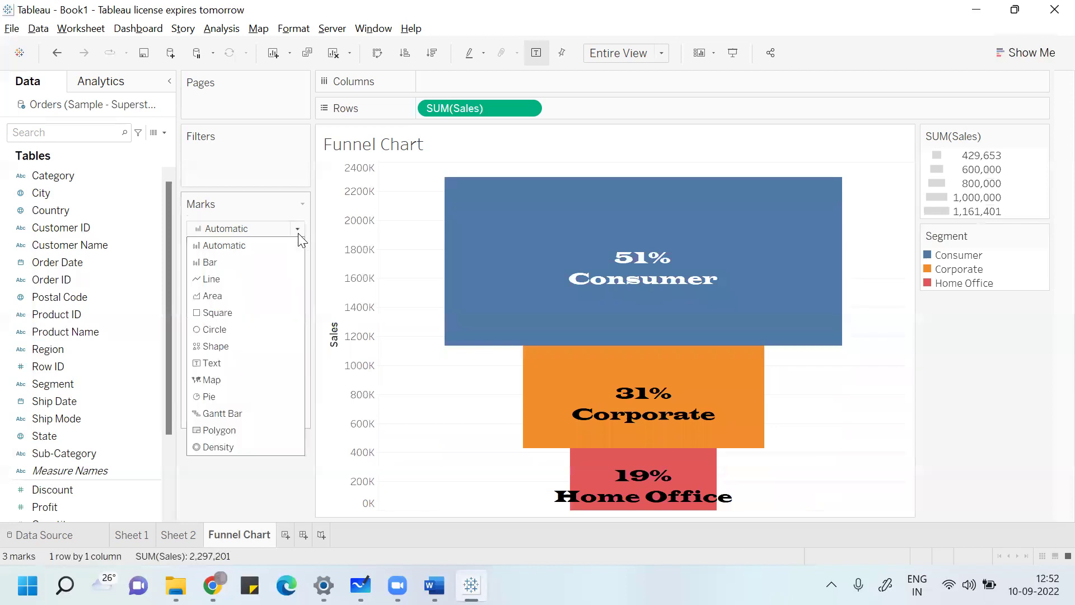
click(236, 296)
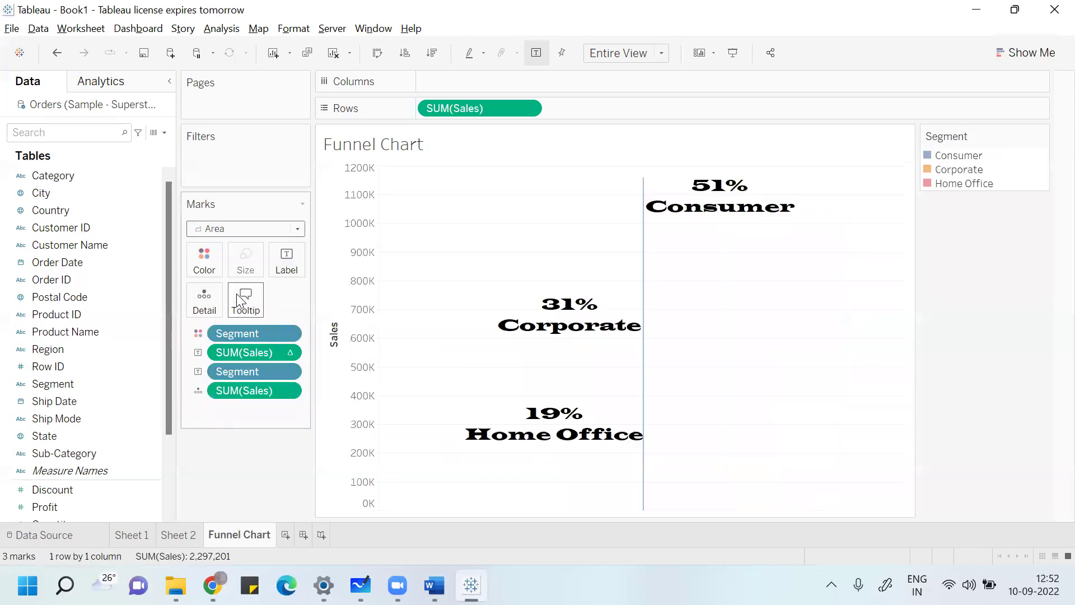
Step: Set the mark type to Bar and size the marks by Sales
click(297, 229)
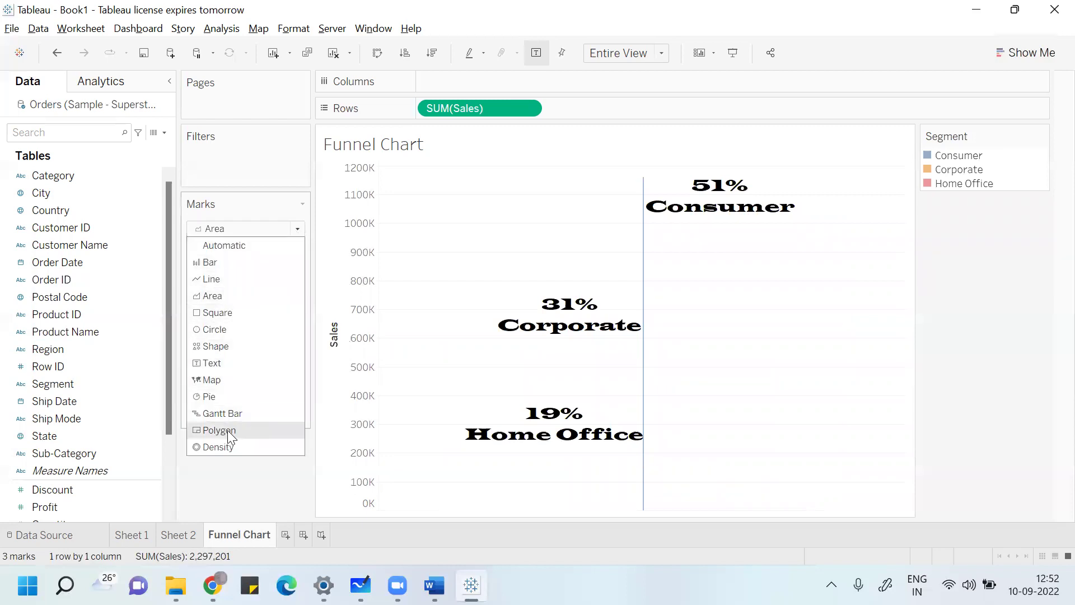
click(245, 263)
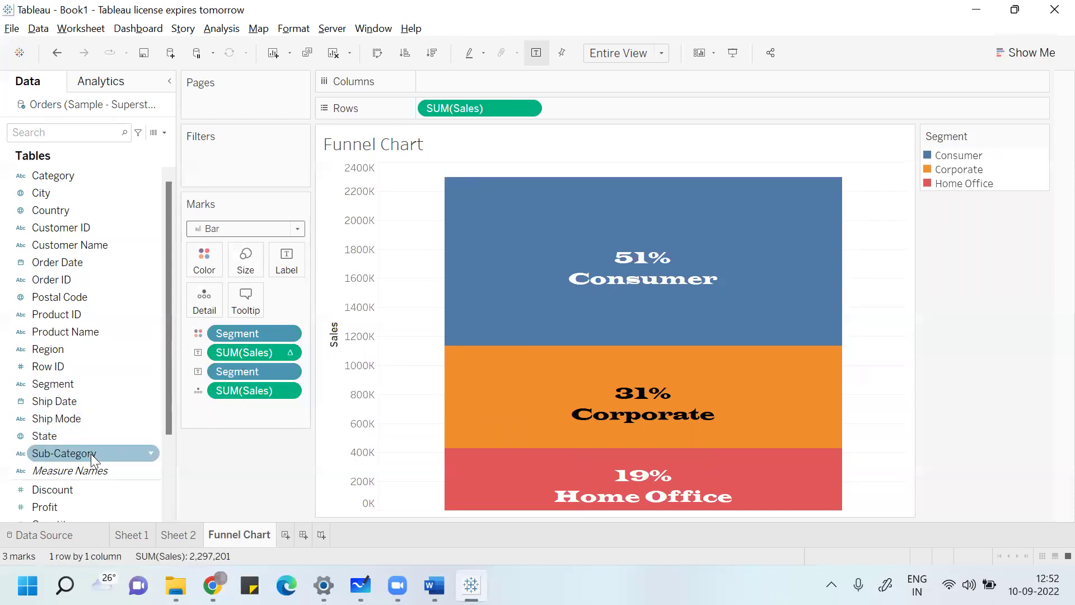
drag(164, 416, 169, 447)
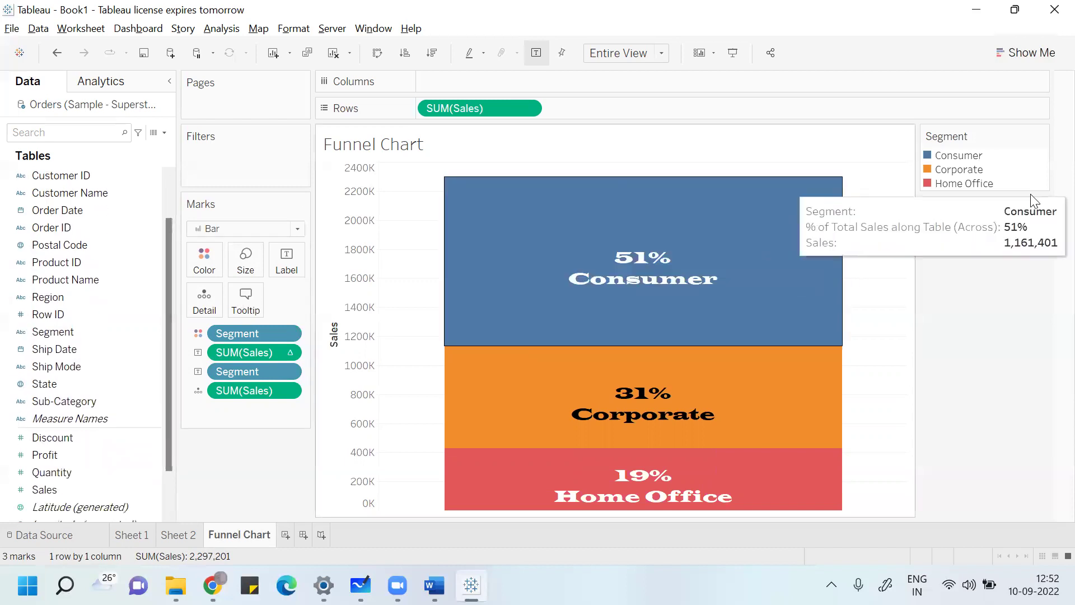
drag(37, 490, 234, 260)
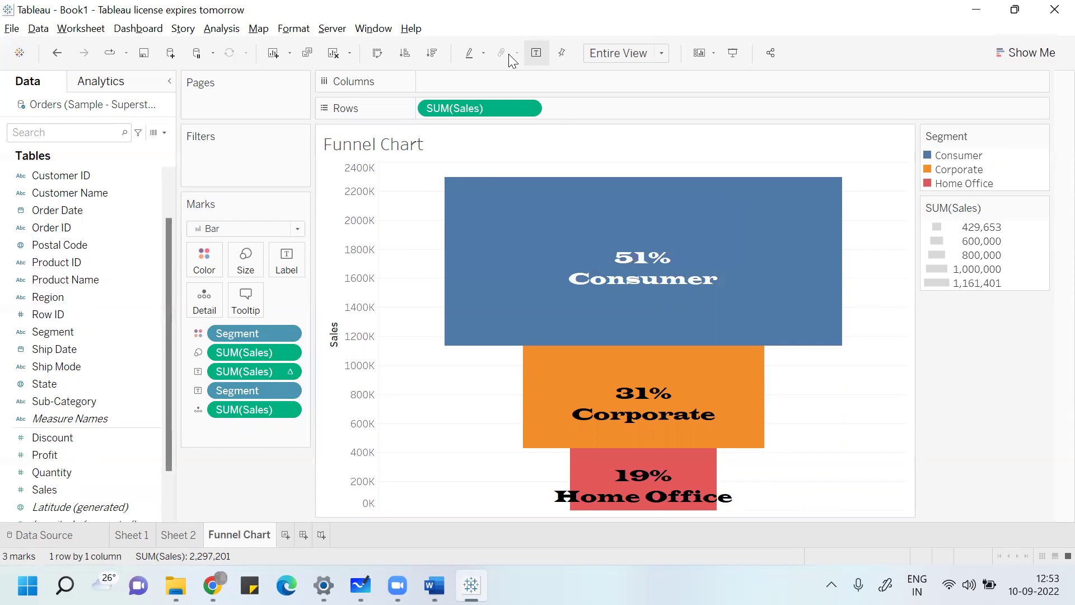
Step: Switch to Microsoft Whiteboard, handwrite "Thank-you" in purple below the Funnel chart heading, and underline it twice
key(alt+Tab)
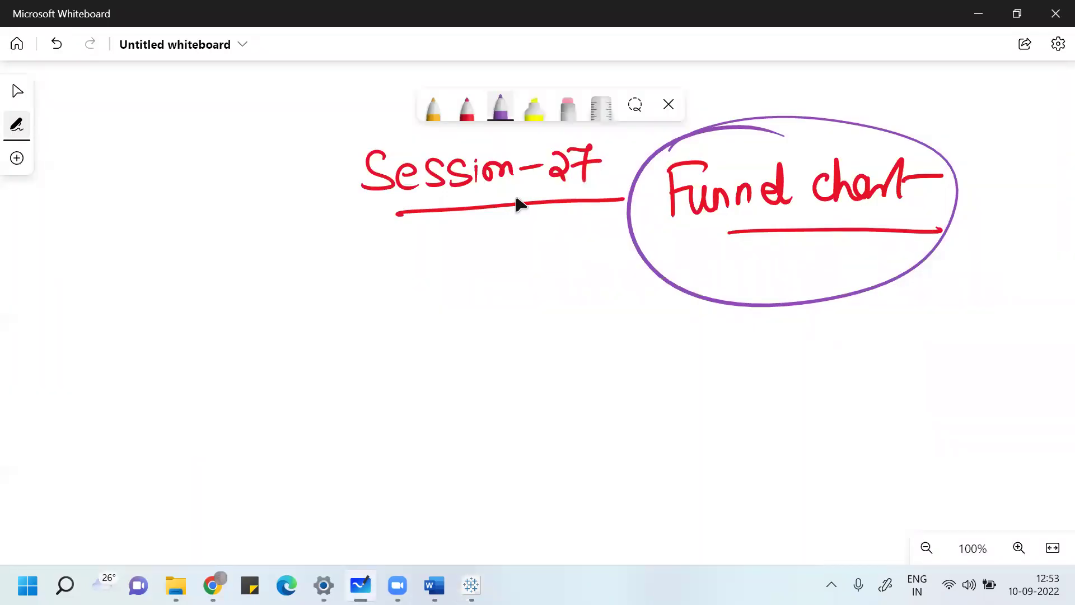
mouse_move(543, 365)
mouse_down()
mouse_move(534, 408)
mouse_move(607, 426)
mouse_move(703, 419)
mouse_up()
mouse_move(706, 361)
mouse_down()
mouse_move(806, 439)
mouse_move(901, 392)
mouse_move(951, 415)
mouse_up()
drag(781, 472, 952, 447)
drag(810, 485, 991, 459)
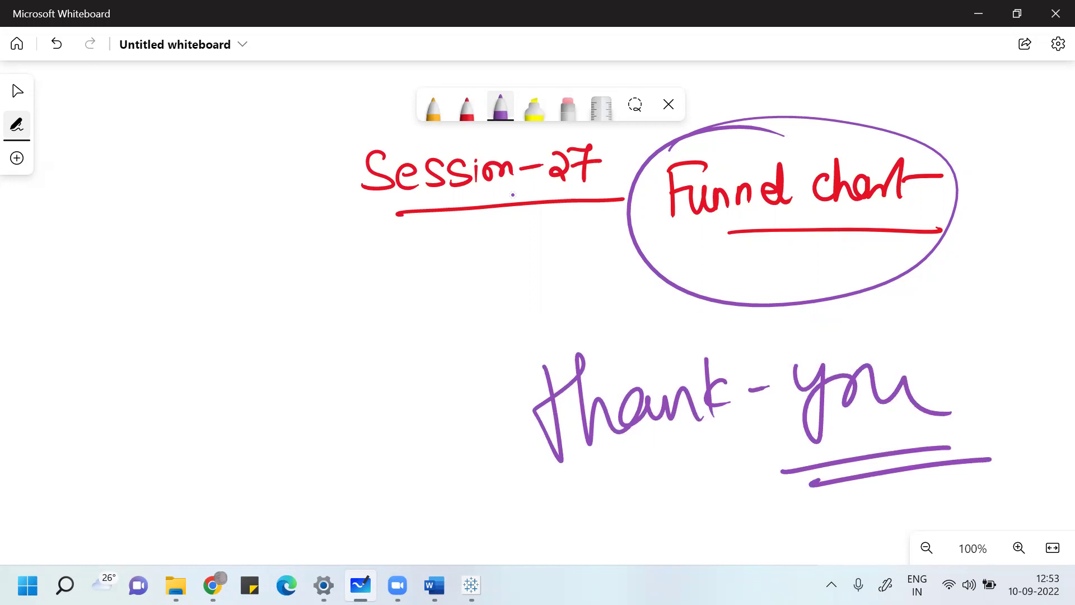